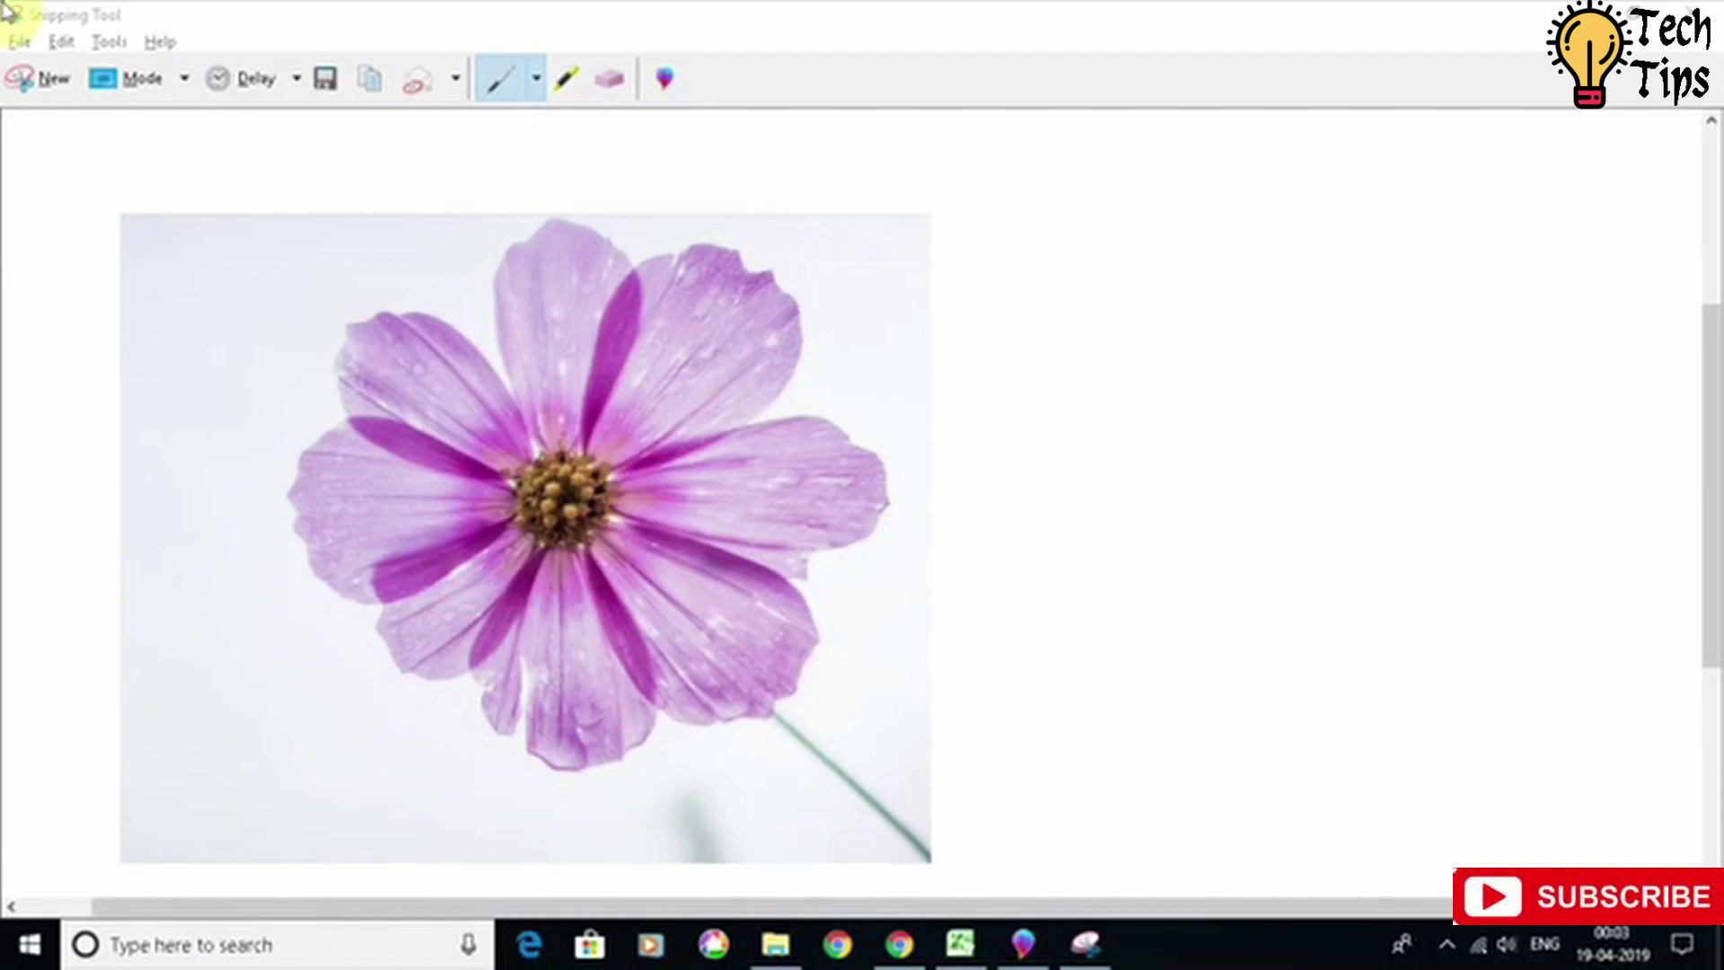
Step: Copy the purple flower snip from Snipping Tool's Edit menu
{"action": "left_click", "coordinate": [59, 42]}
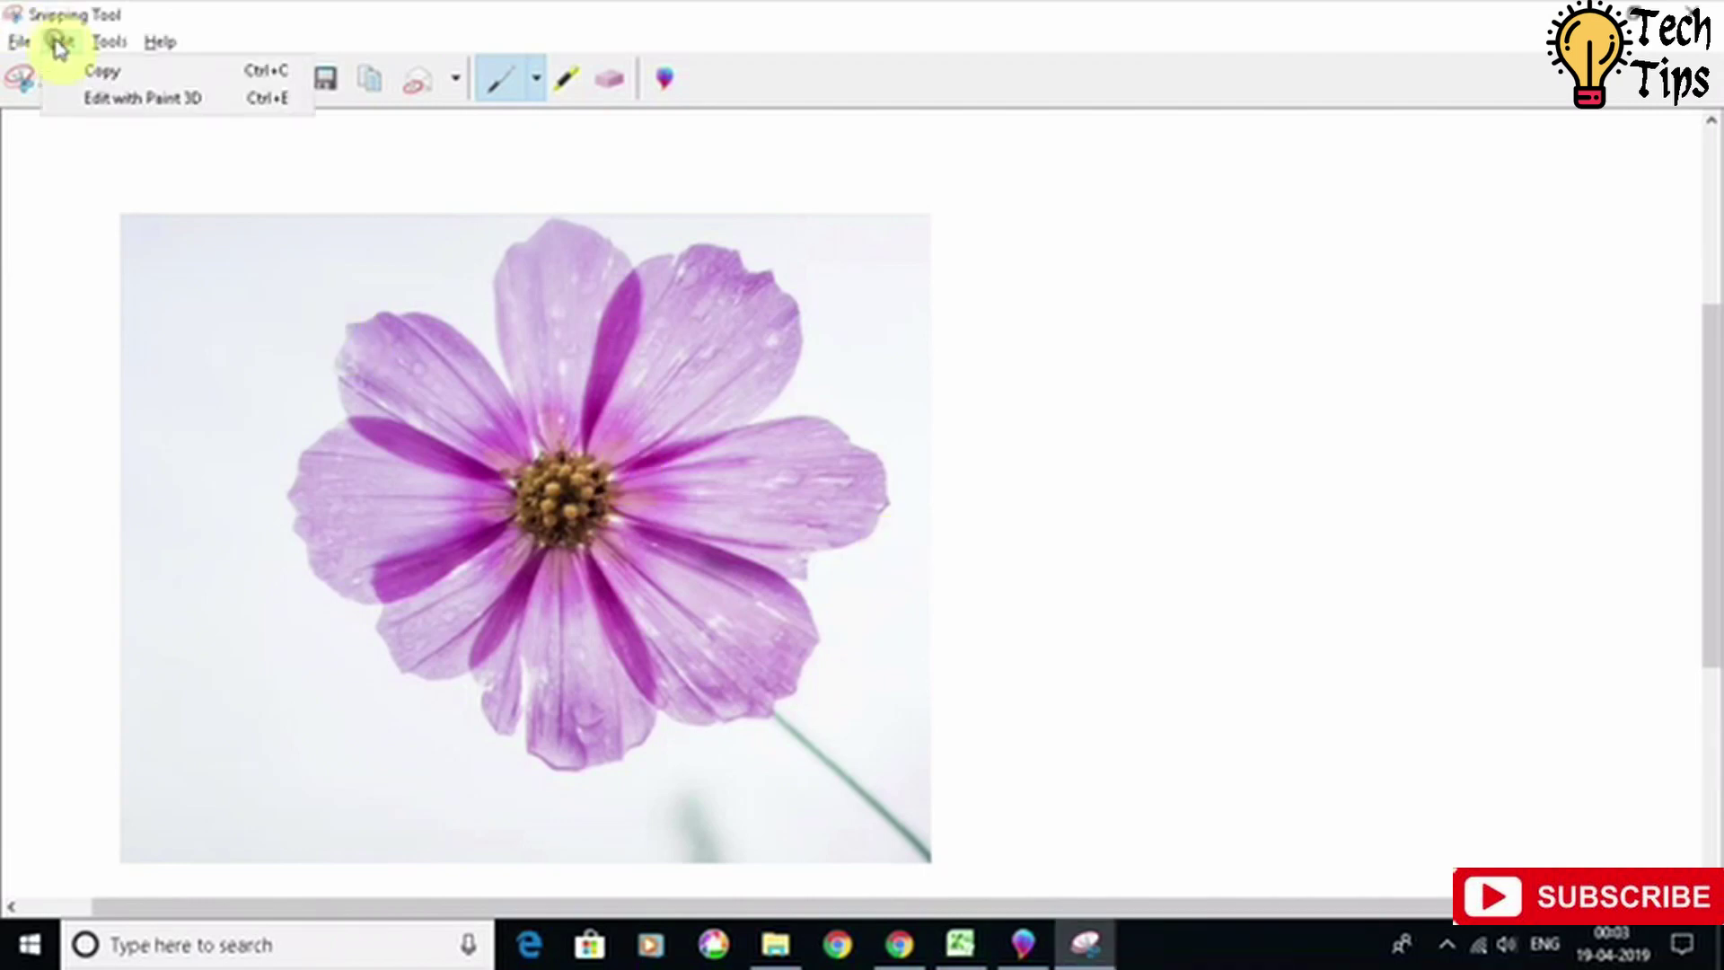
{"action": "left_click", "coordinate": [88, 71]}
Step: Paste the flower photo into Sheet1, shrink it slightly and centre it among the visible cells
{"action": "left_click", "coordinate": [959, 942]}
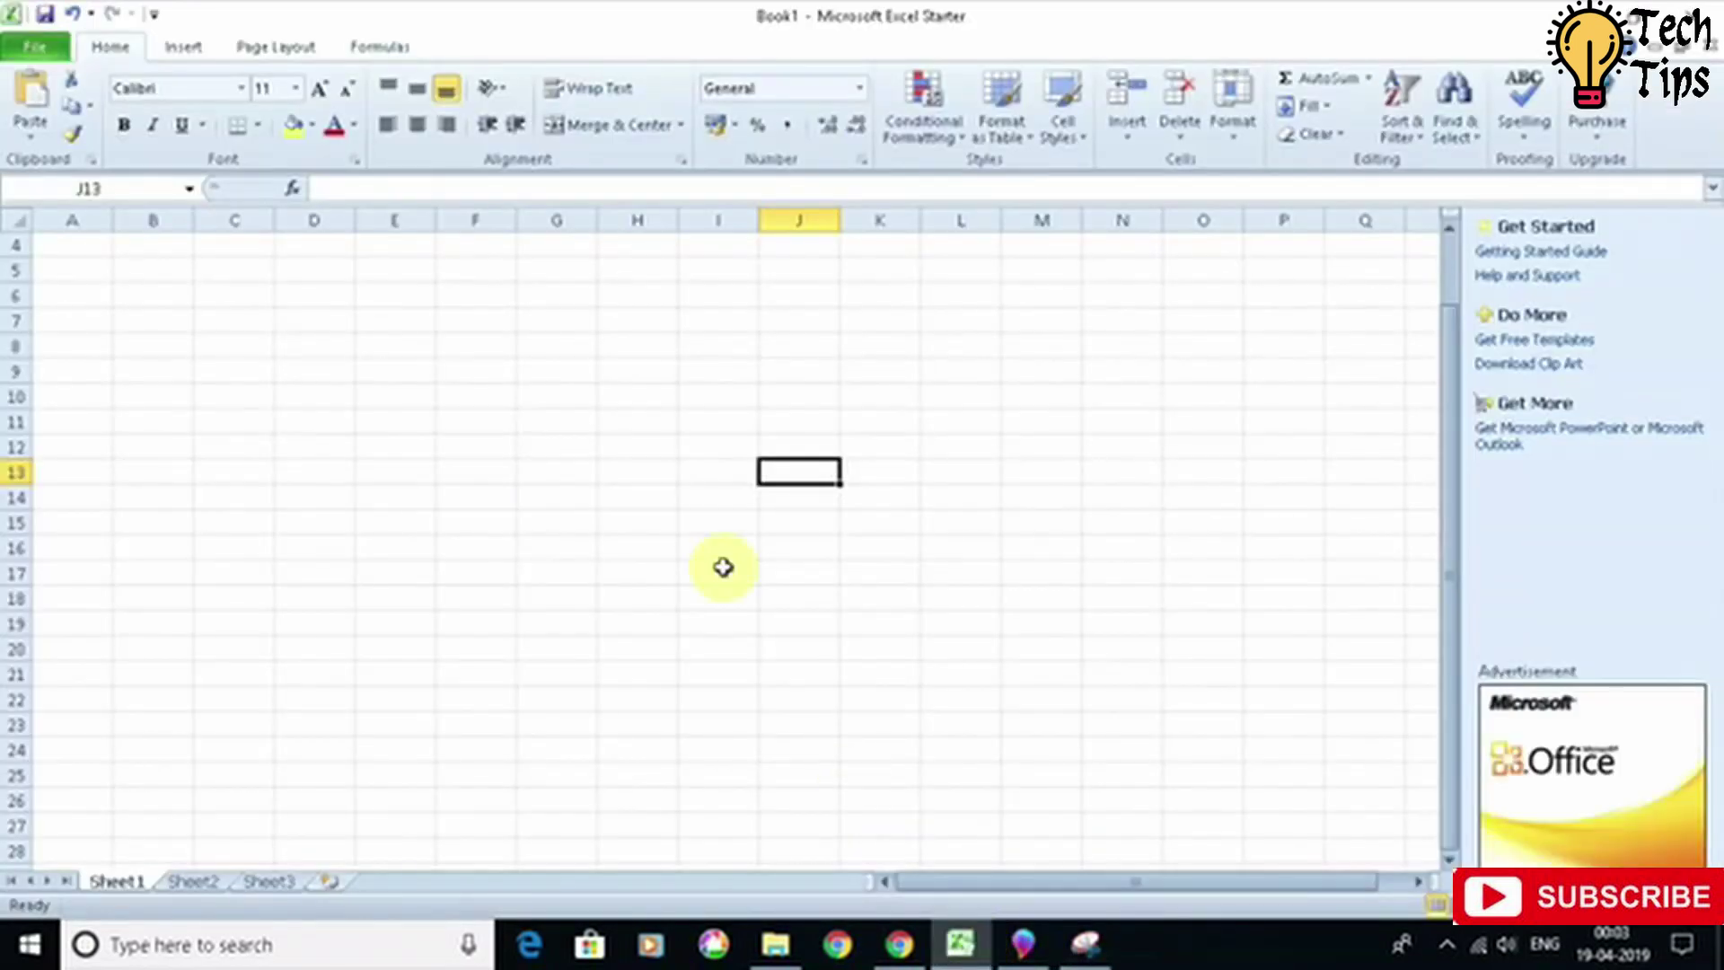
{"action": "left_click", "coordinate": [151, 292]}
{"action": "key", "text": "ctrl+v"}
{"action": "left_click_drag", "start_coordinate": [434, 458], "coordinate": [597, 416]}
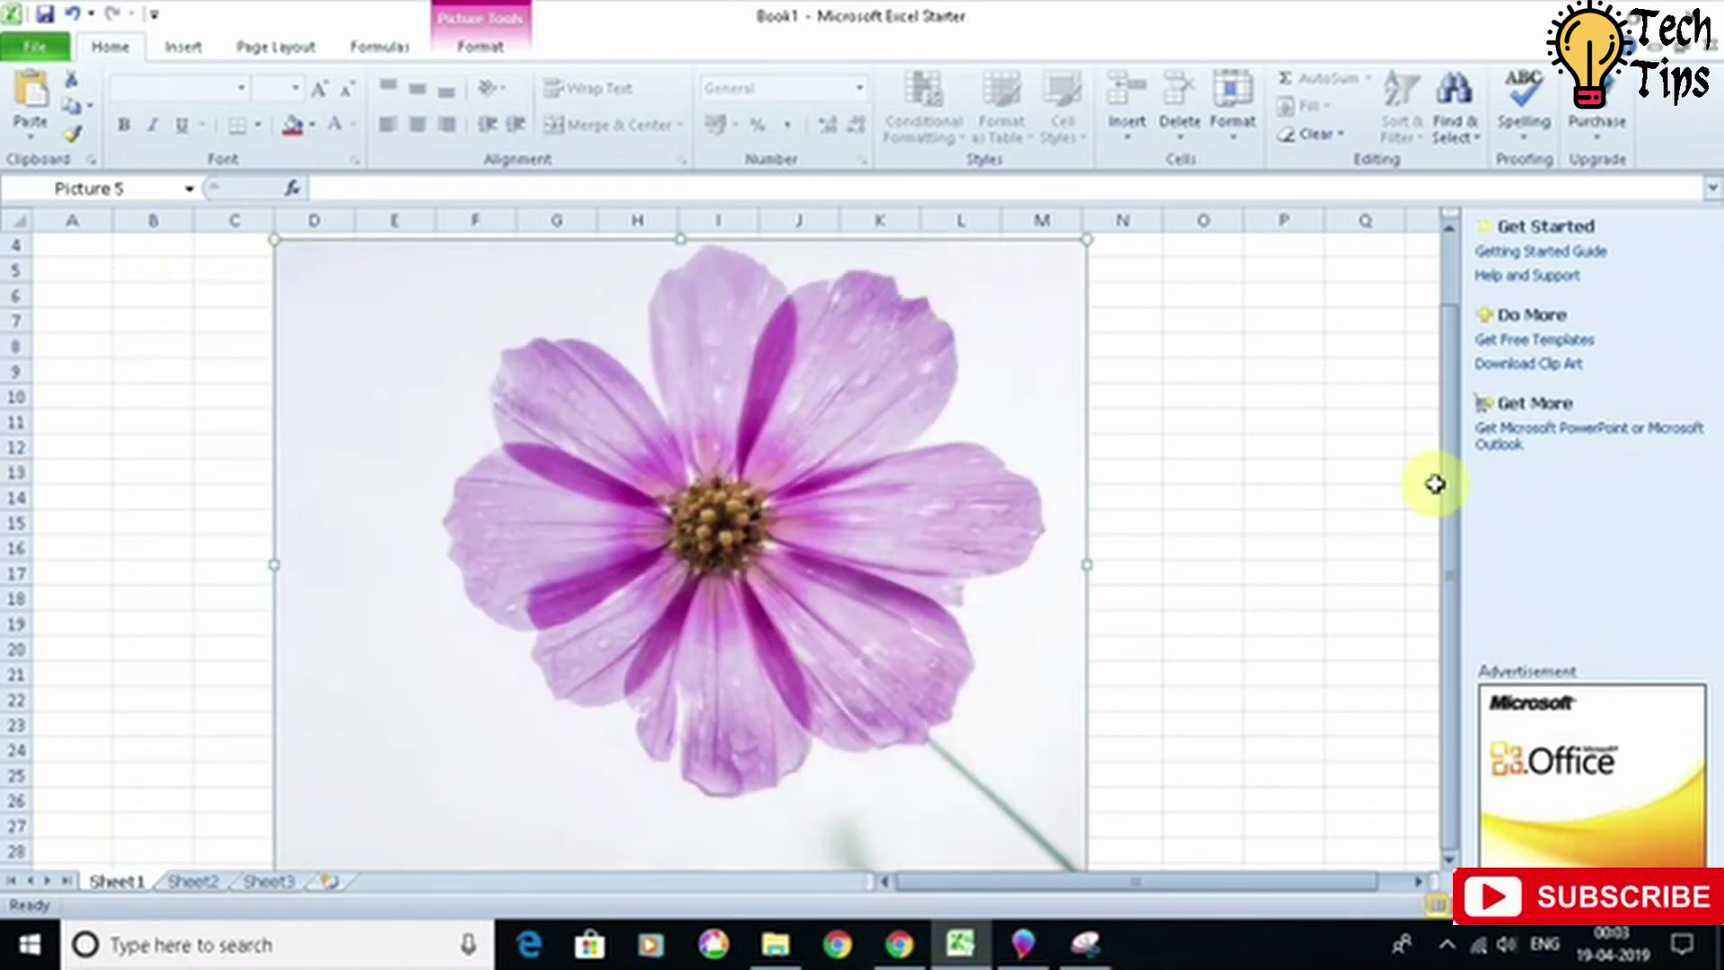
{"action": "left_click_drag", "start_coordinate": [1443, 493], "coordinate": [1451, 546]}
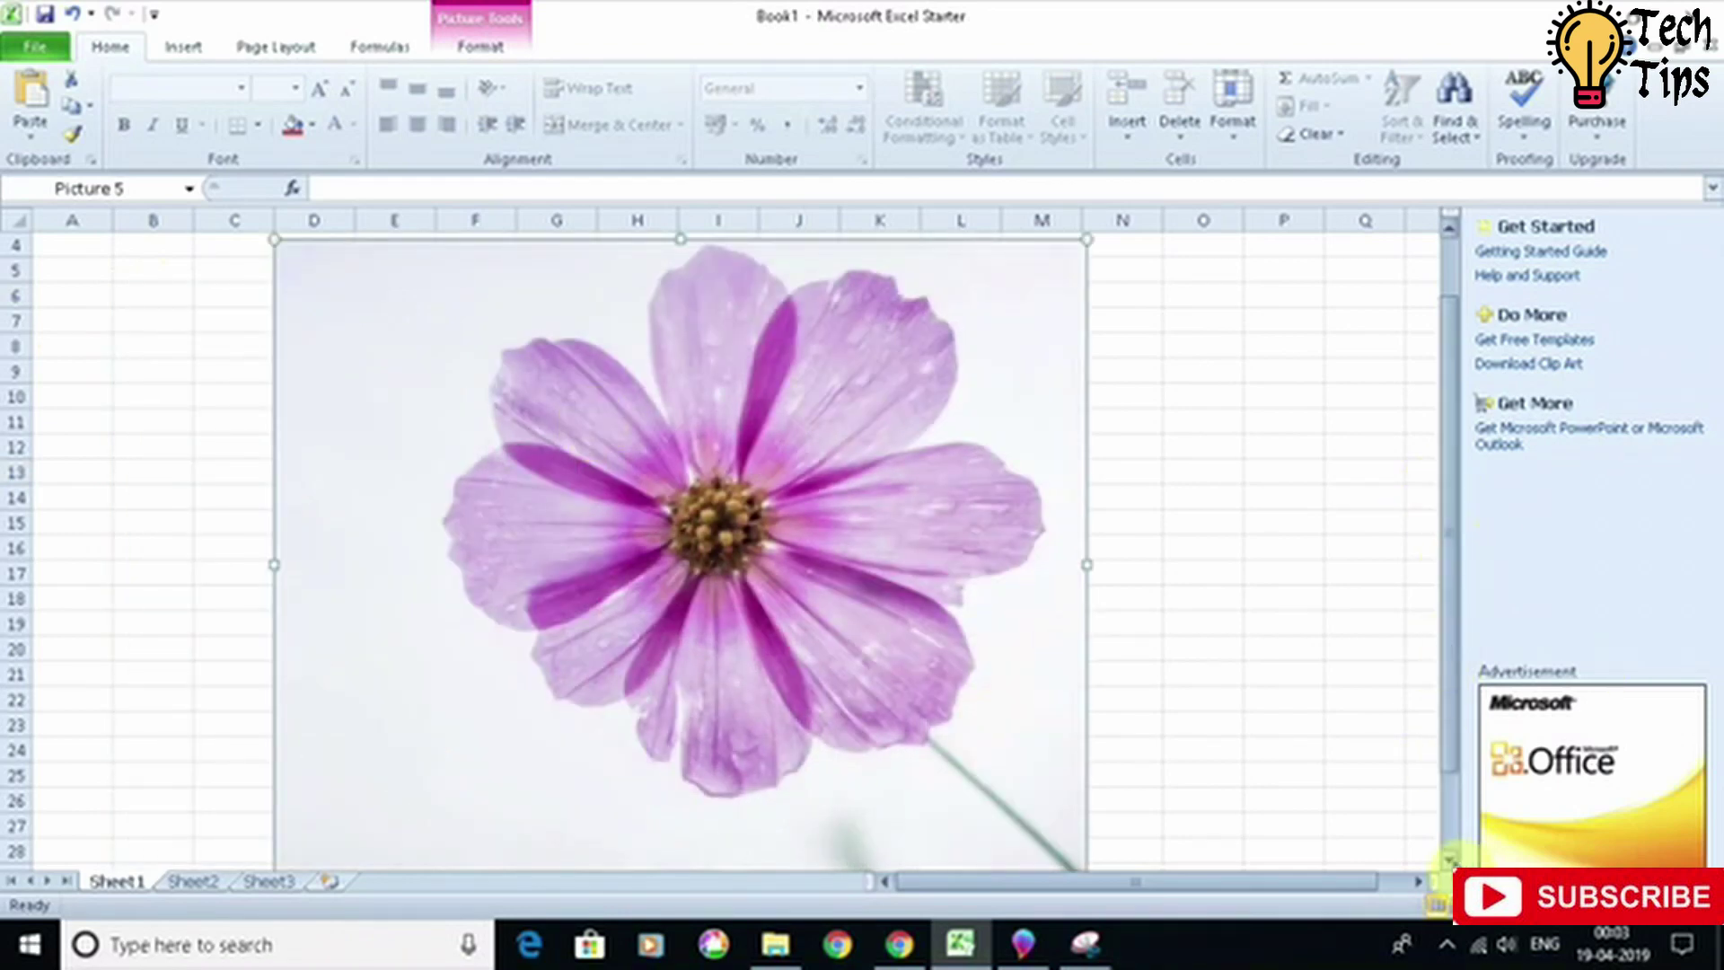
{"action": "left_click", "coordinate": [1448, 859]}
{"action": "left_click_drag", "start_coordinate": [1086, 815], "coordinate": [907, 628]}
{"action": "left_click_drag", "start_coordinate": [633, 404], "coordinate": [698, 514]}
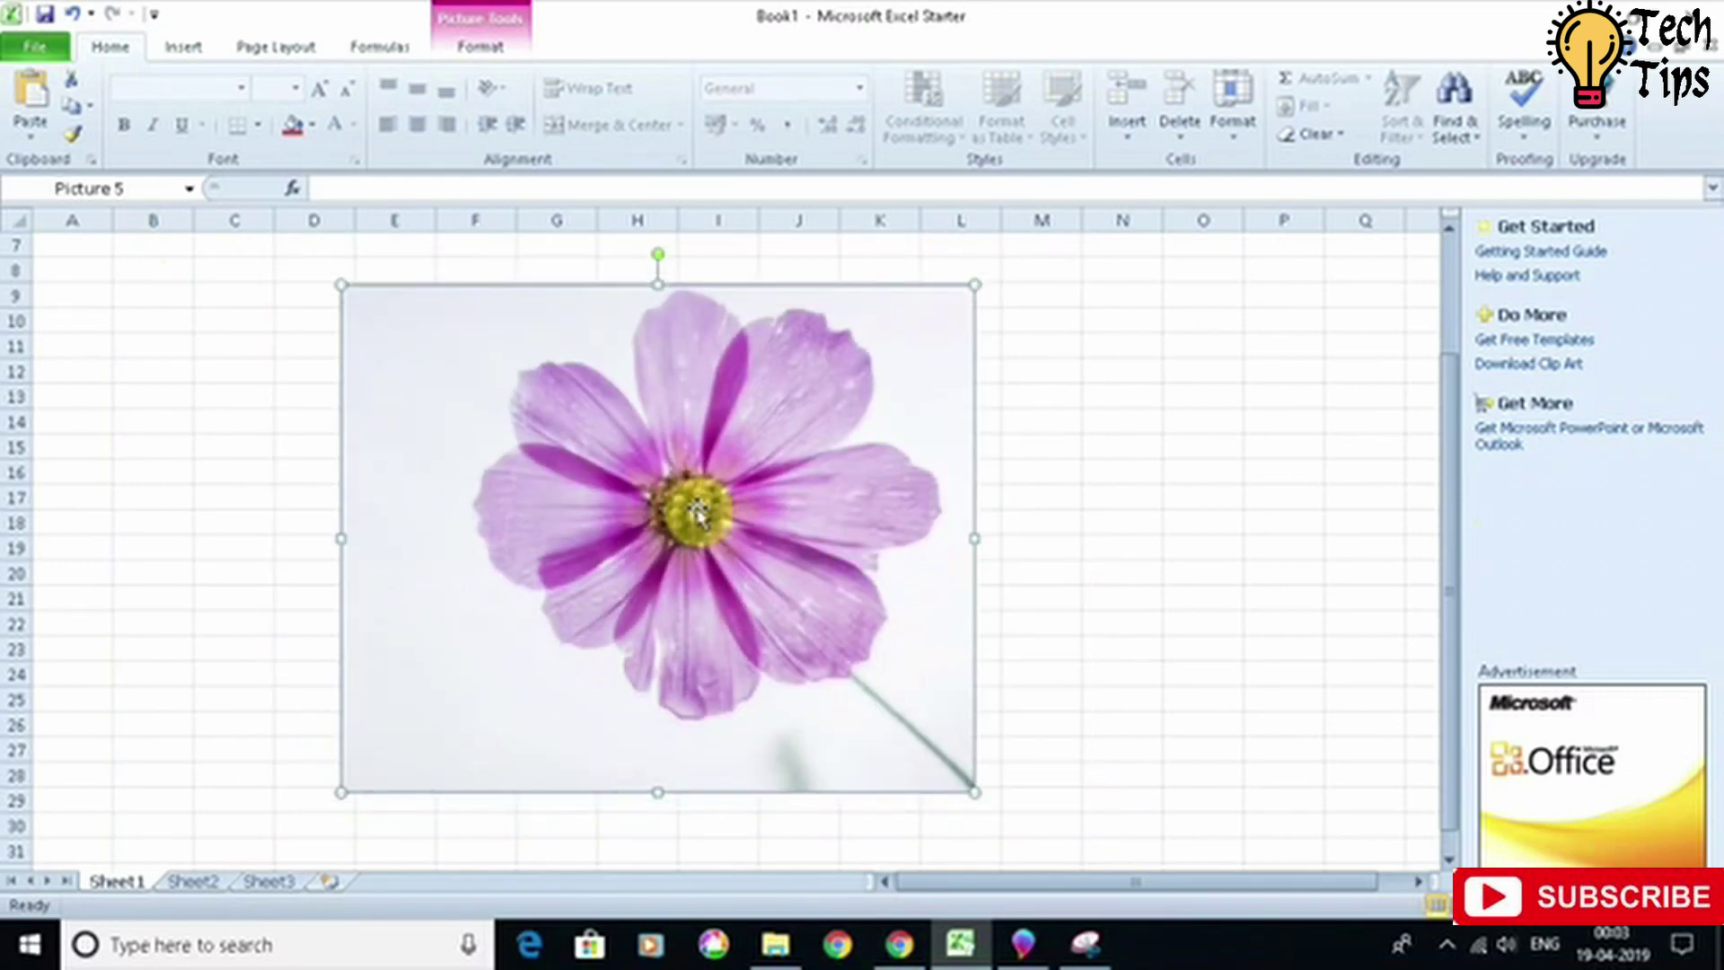
Step: Show the Picture Tools Format options and expand the Crop dropdown for the flower photo
{"action": "left_click", "coordinate": [481, 50]}
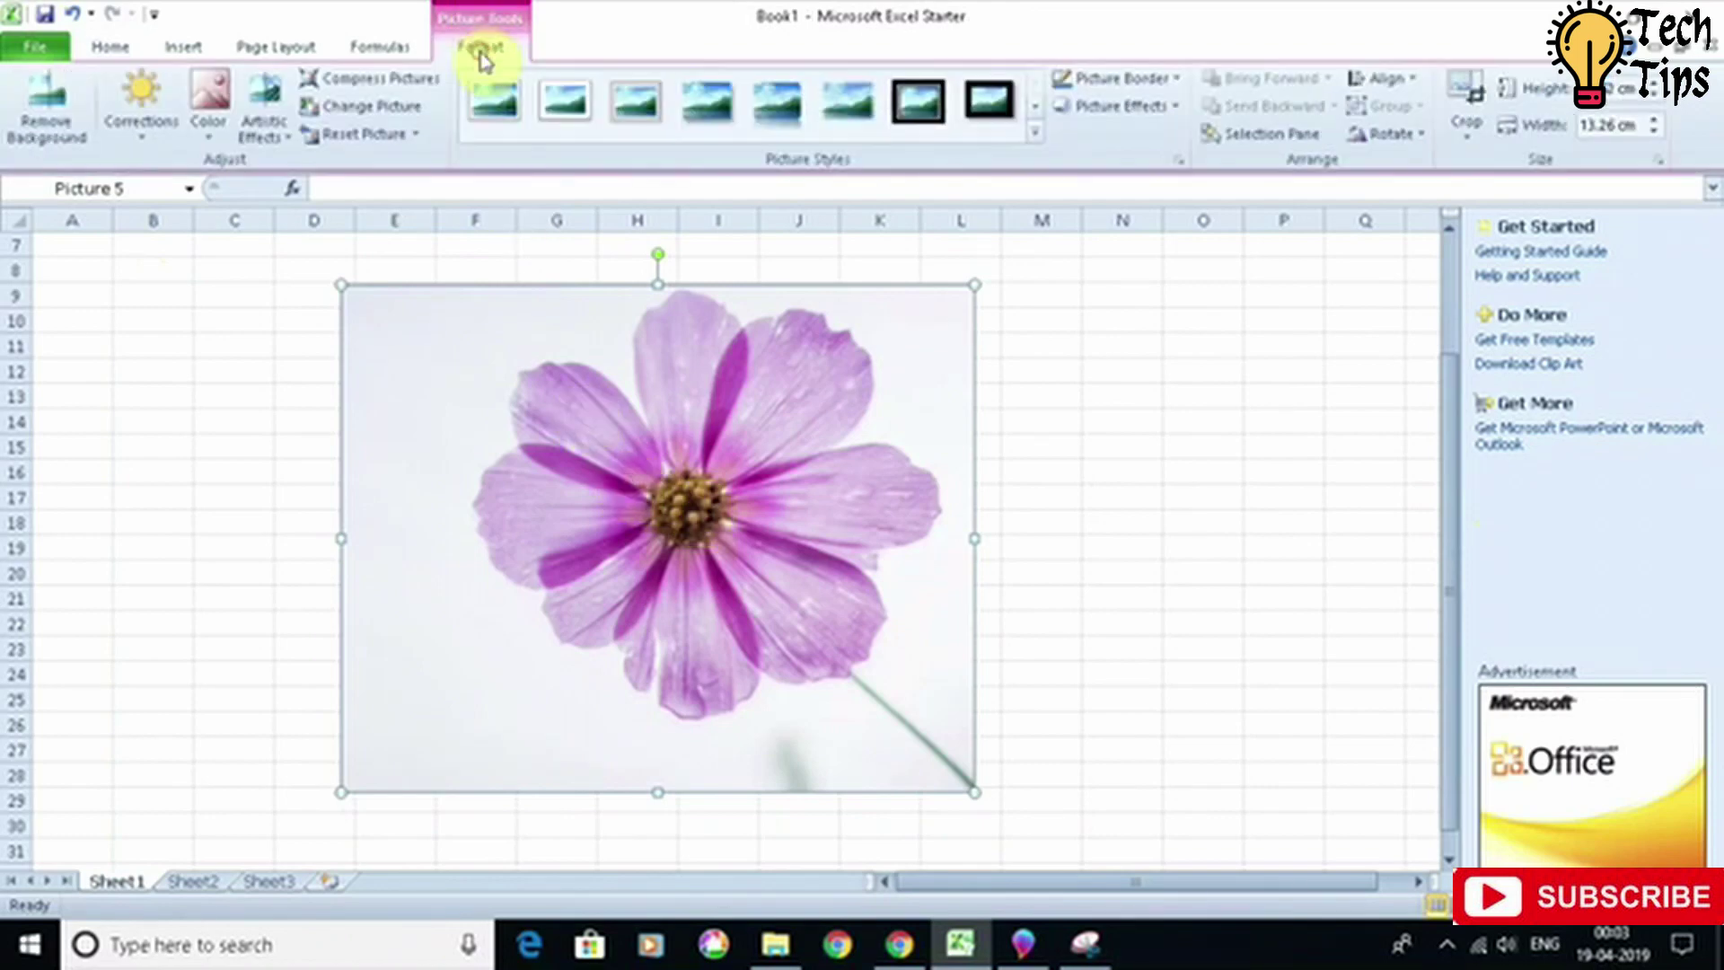
{"action": "left_click", "coordinate": [1475, 142]}
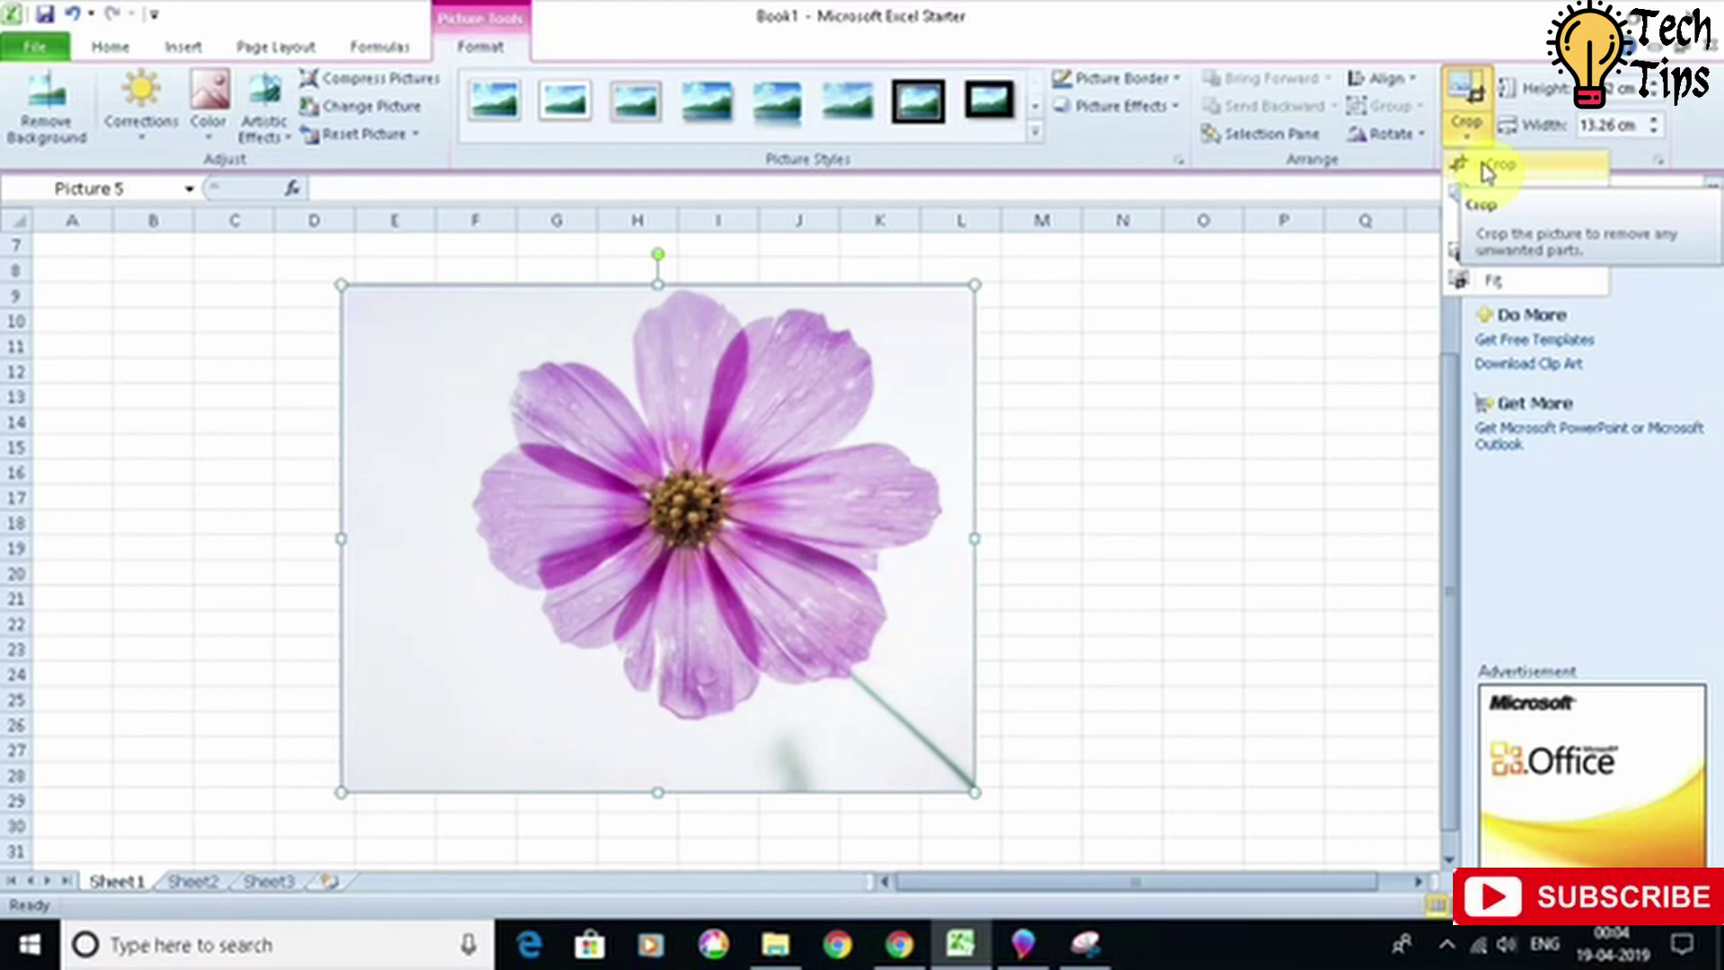
Step: Crop the flower photo's left and bottom edges inward so the blossom sits centred
{"action": "left_click", "coordinate": [1480, 166]}
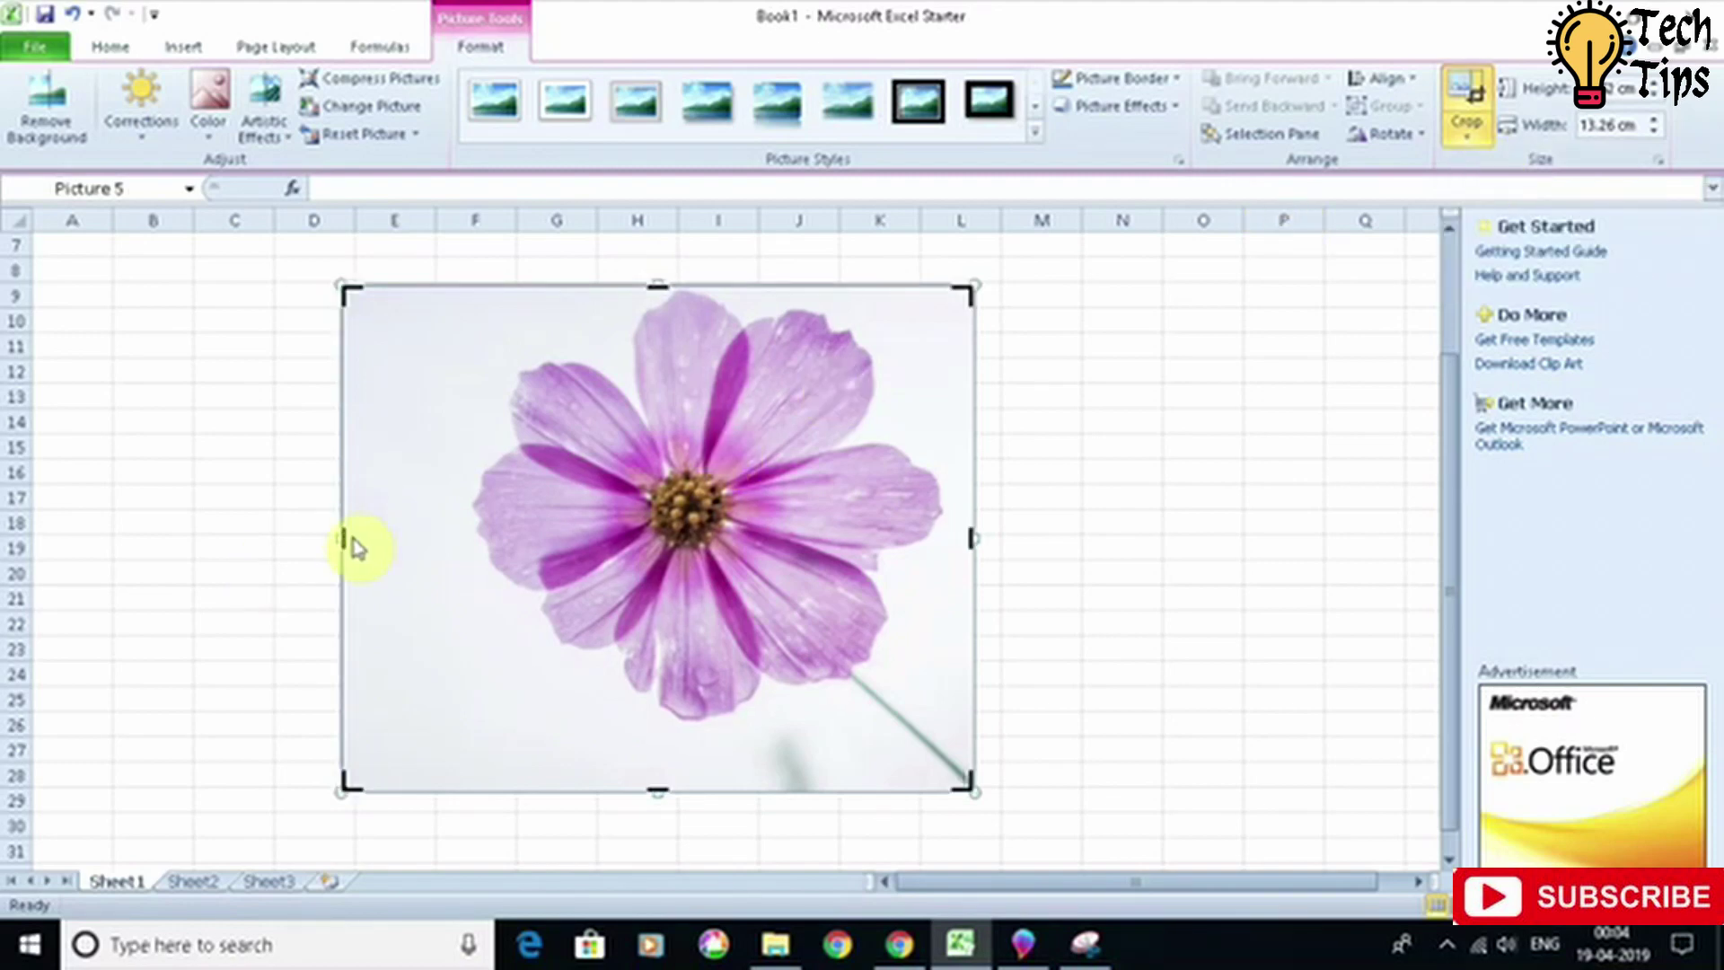
{"action": "left_click_drag", "start_coordinate": [346, 539], "coordinate": [447, 542]}
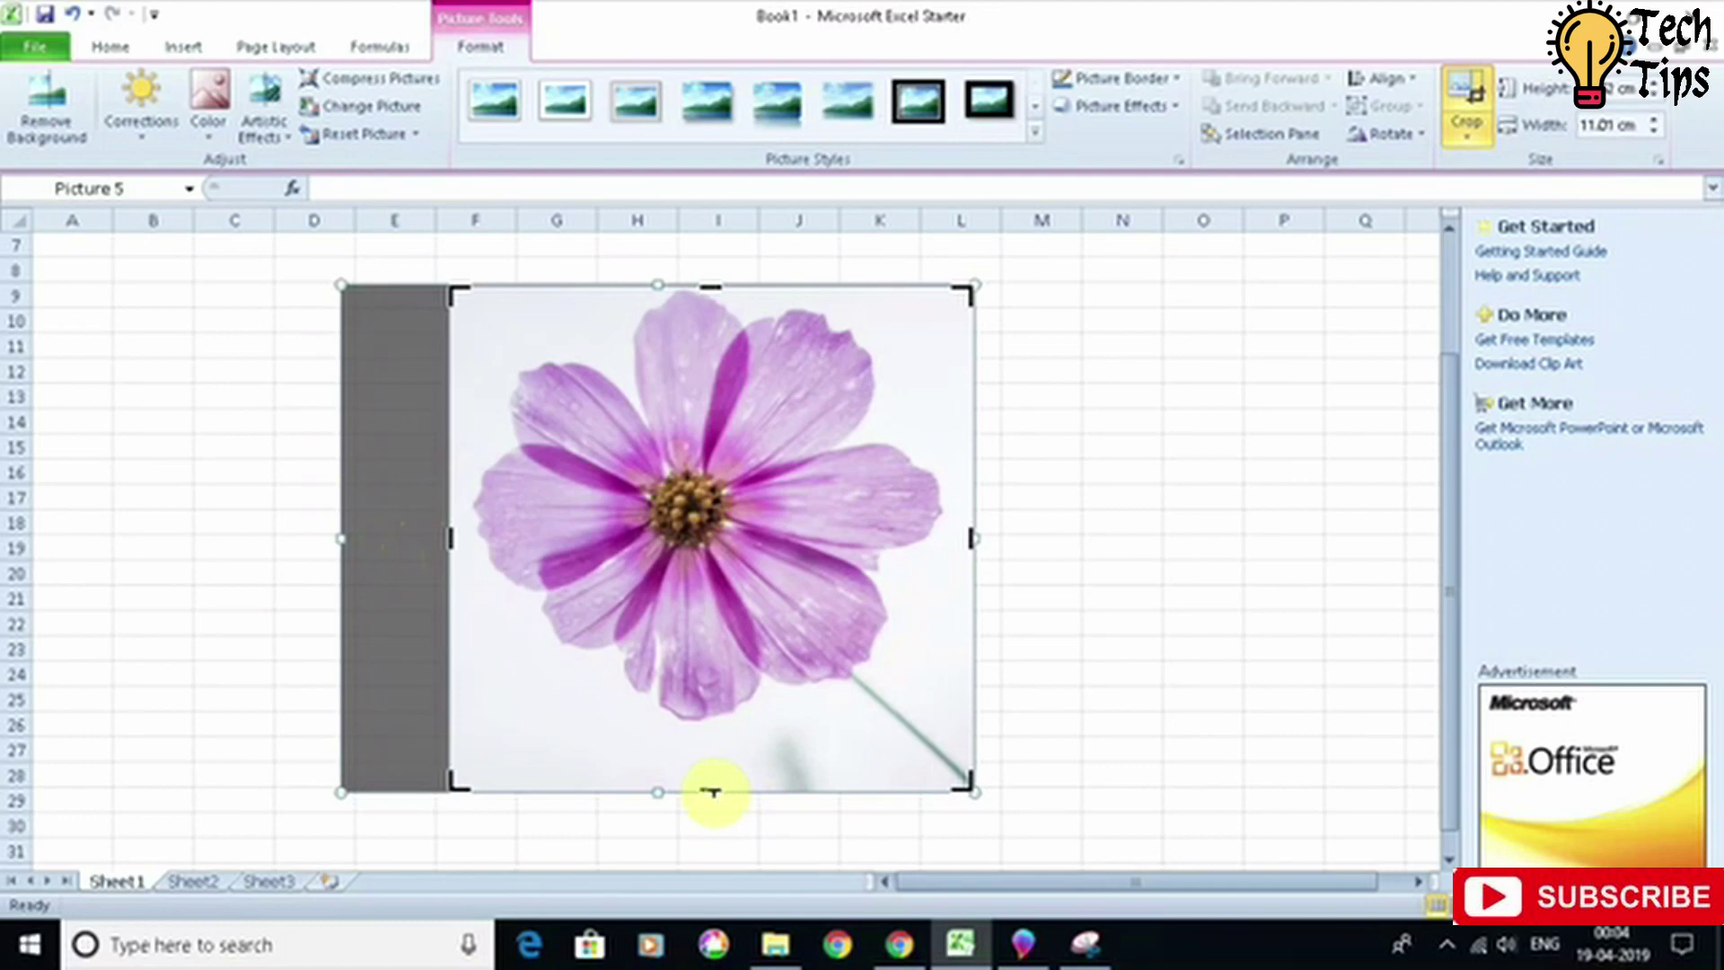
{"action": "left_click_drag", "start_coordinate": [712, 791], "coordinate": [698, 727]}
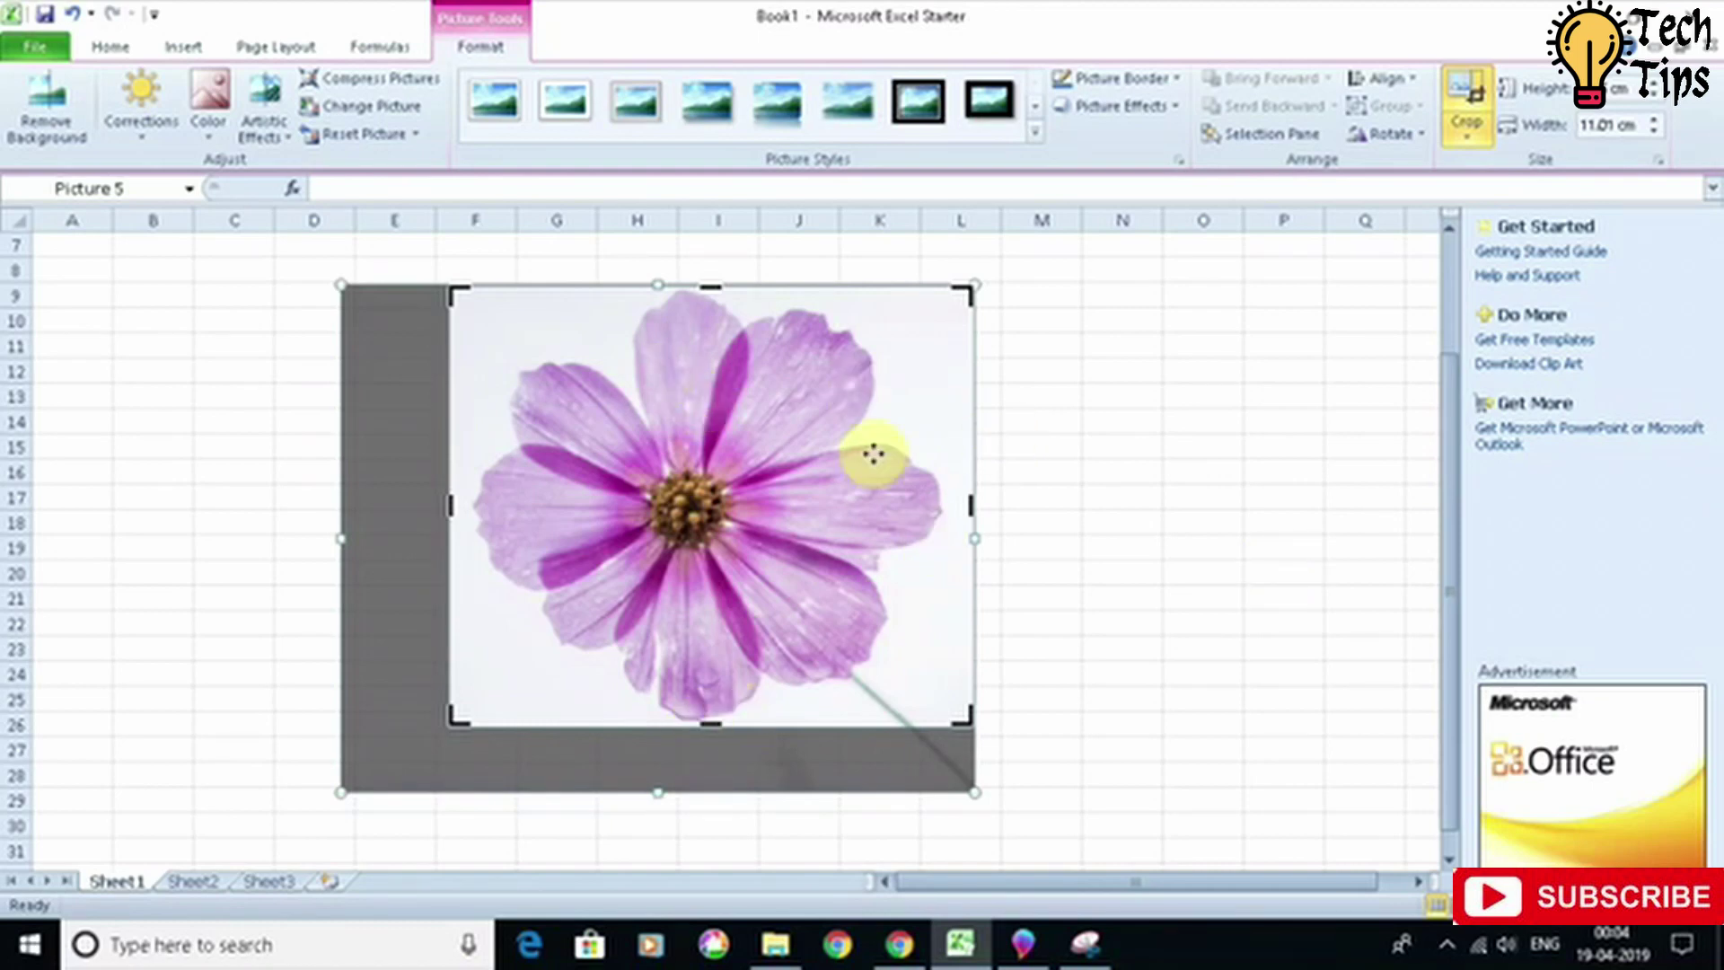
{"action": "left_click", "coordinate": [1056, 484]}
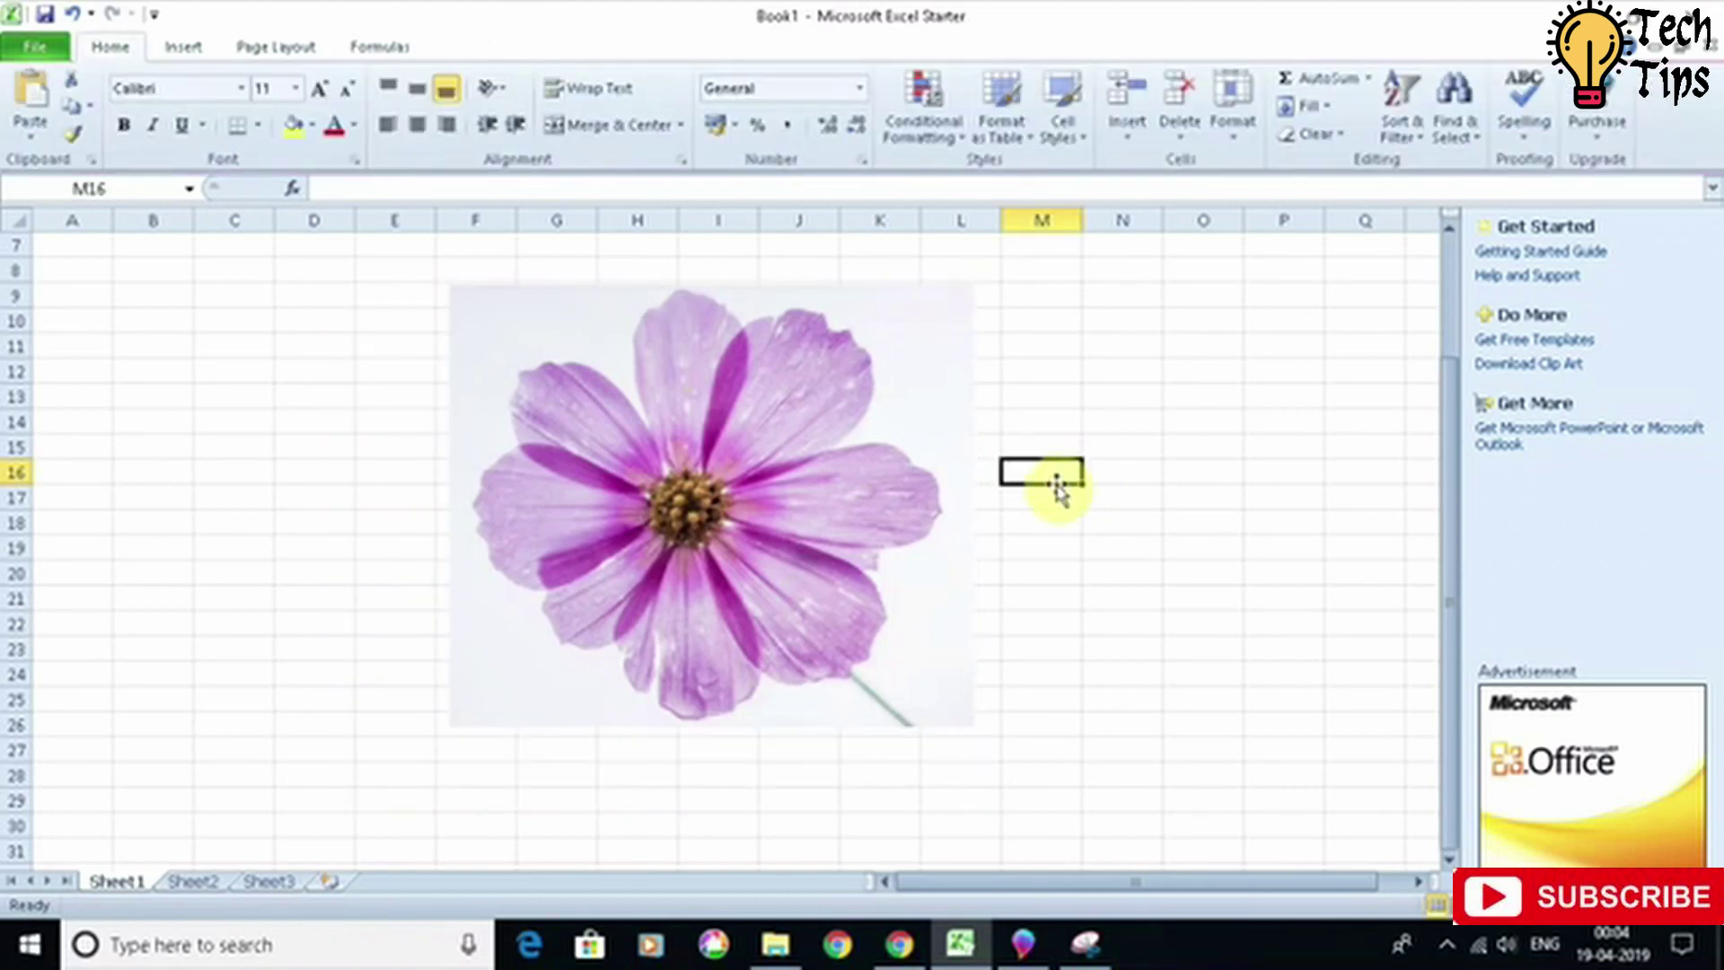
Step: Reselect the flower photo and crop it to the Oval from Basic Shapes
{"action": "left_click", "coordinate": [776, 480]}
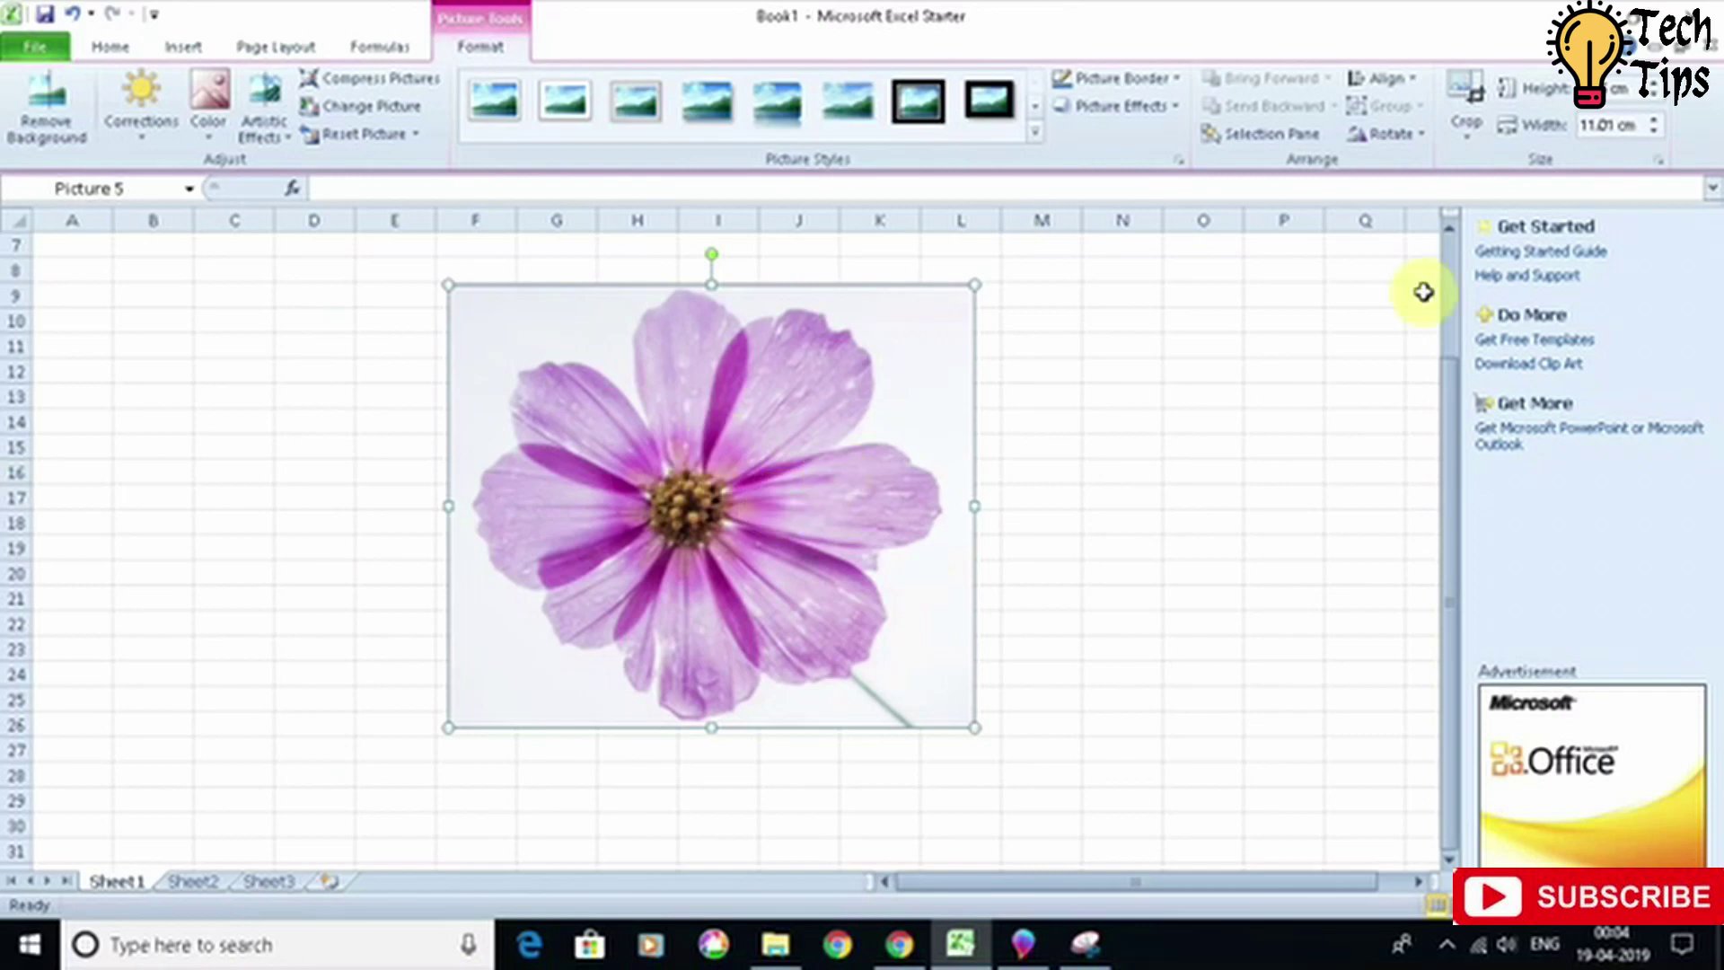
{"action": "left_click", "coordinate": [1468, 139]}
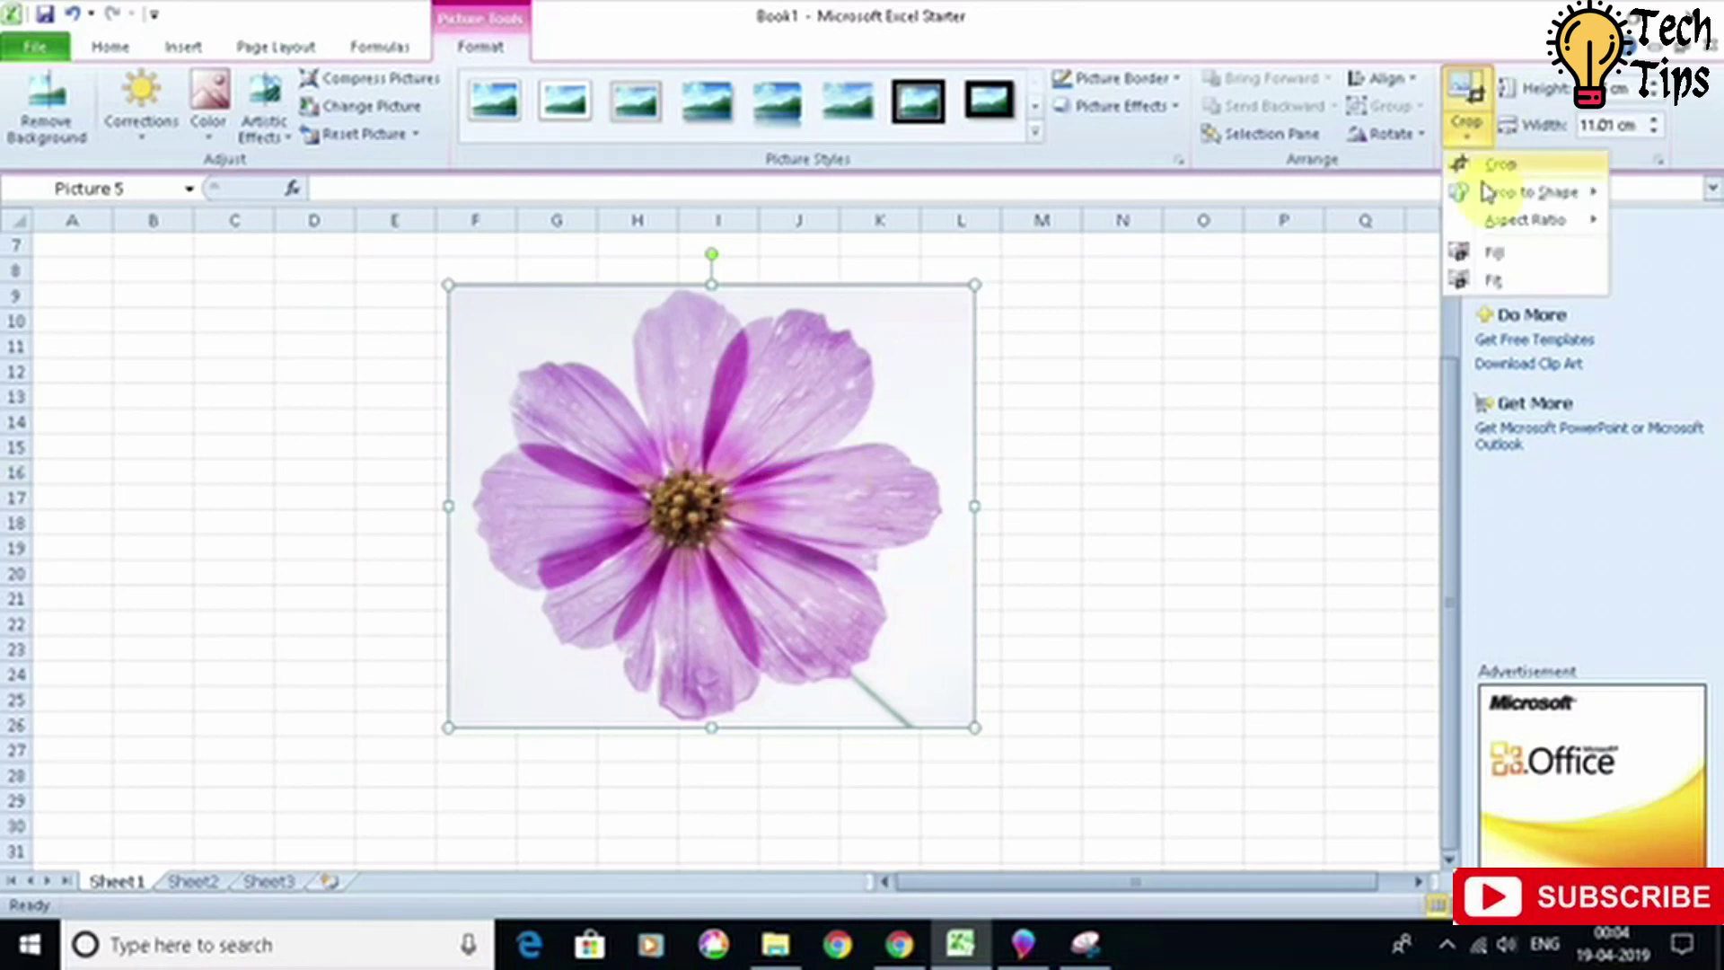
{"action": "mouse_move", "coordinate": [1485, 196]}
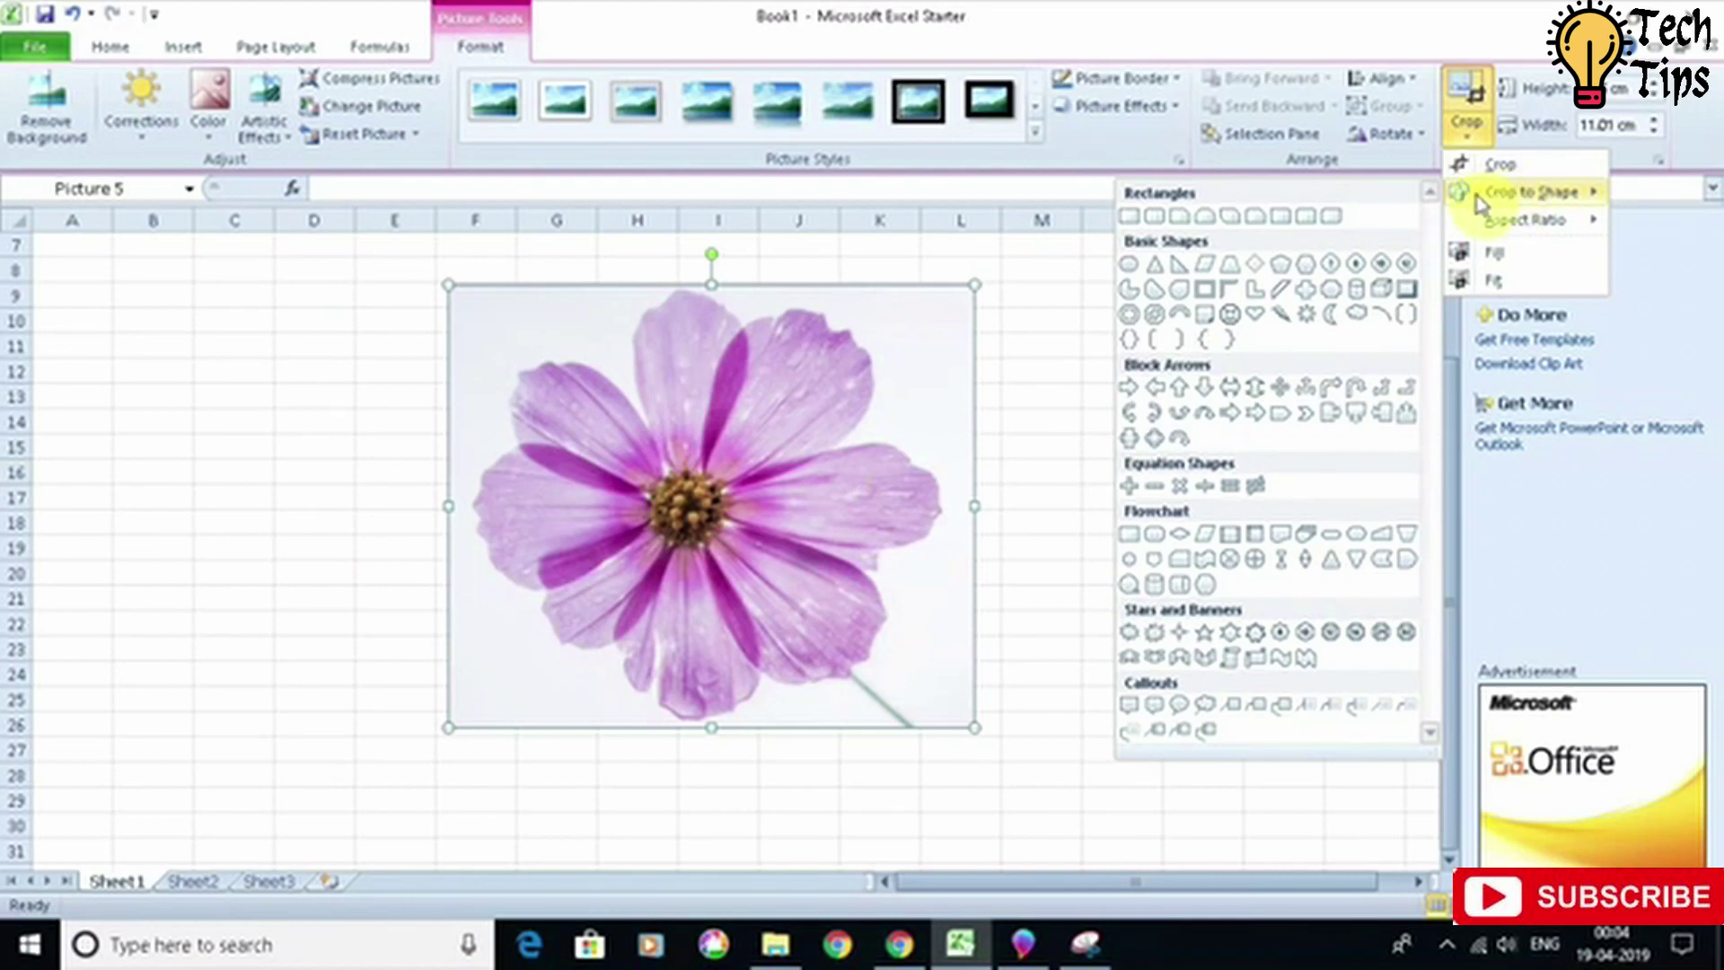
{"action": "left_click", "coordinate": [1129, 267]}
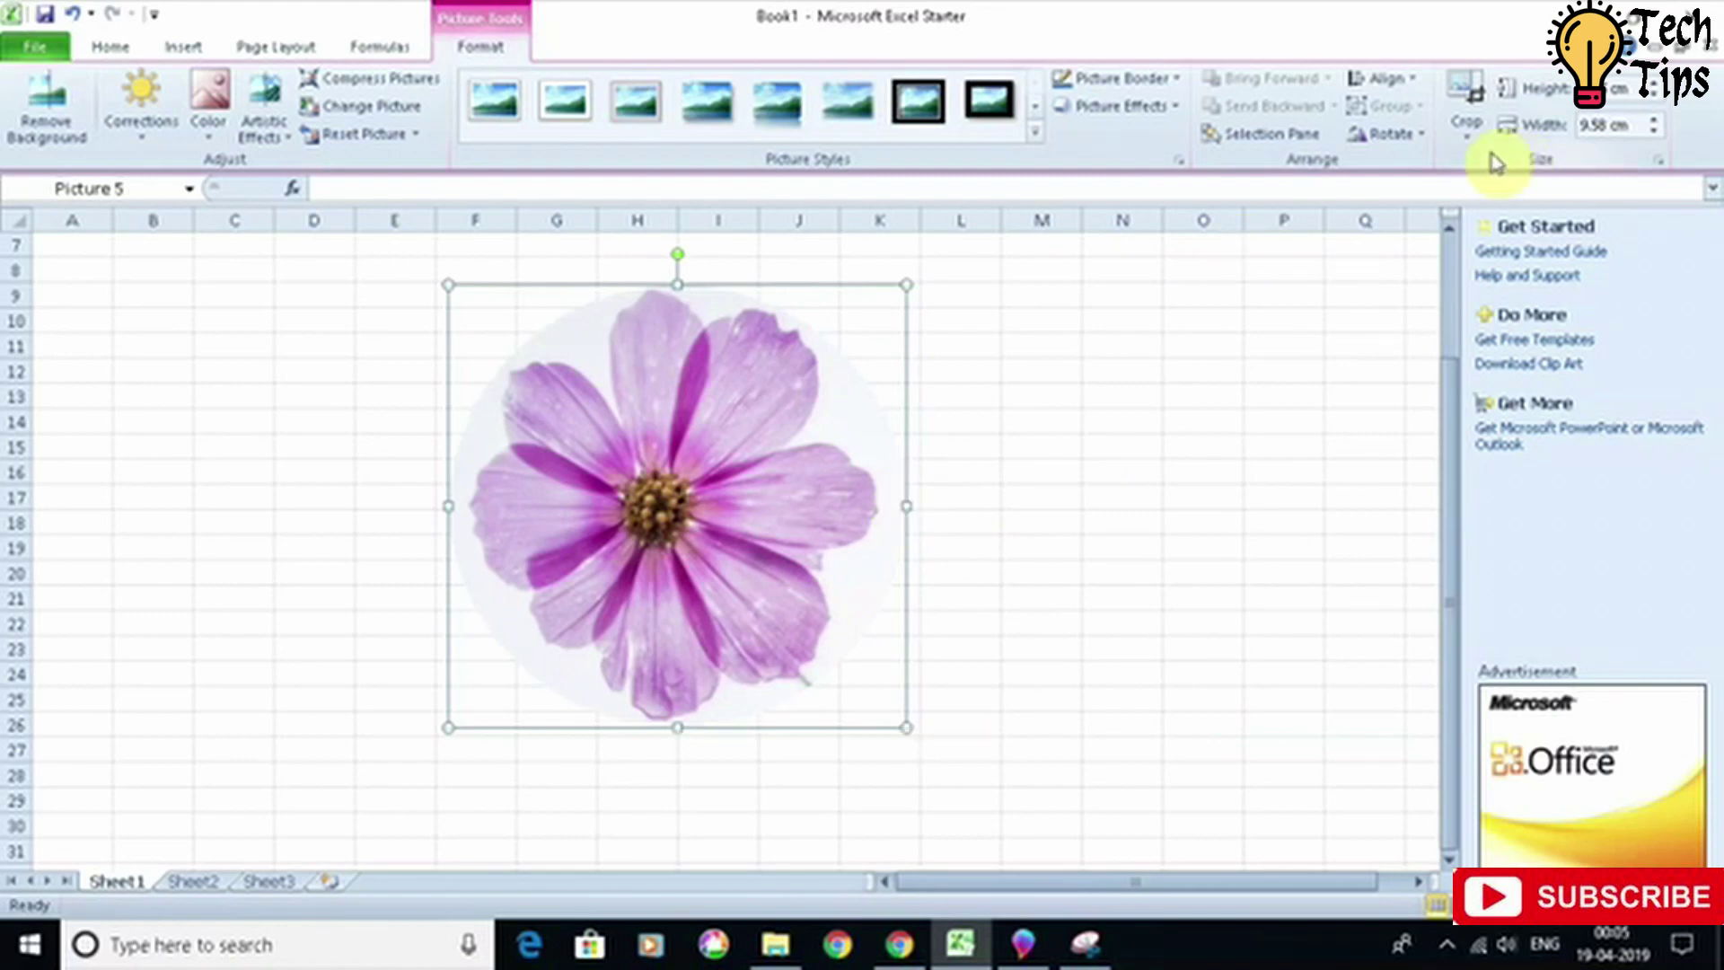
Step: Crop the flower photo to a Hexagon shape
{"action": "left_click", "coordinate": [1469, 135]}
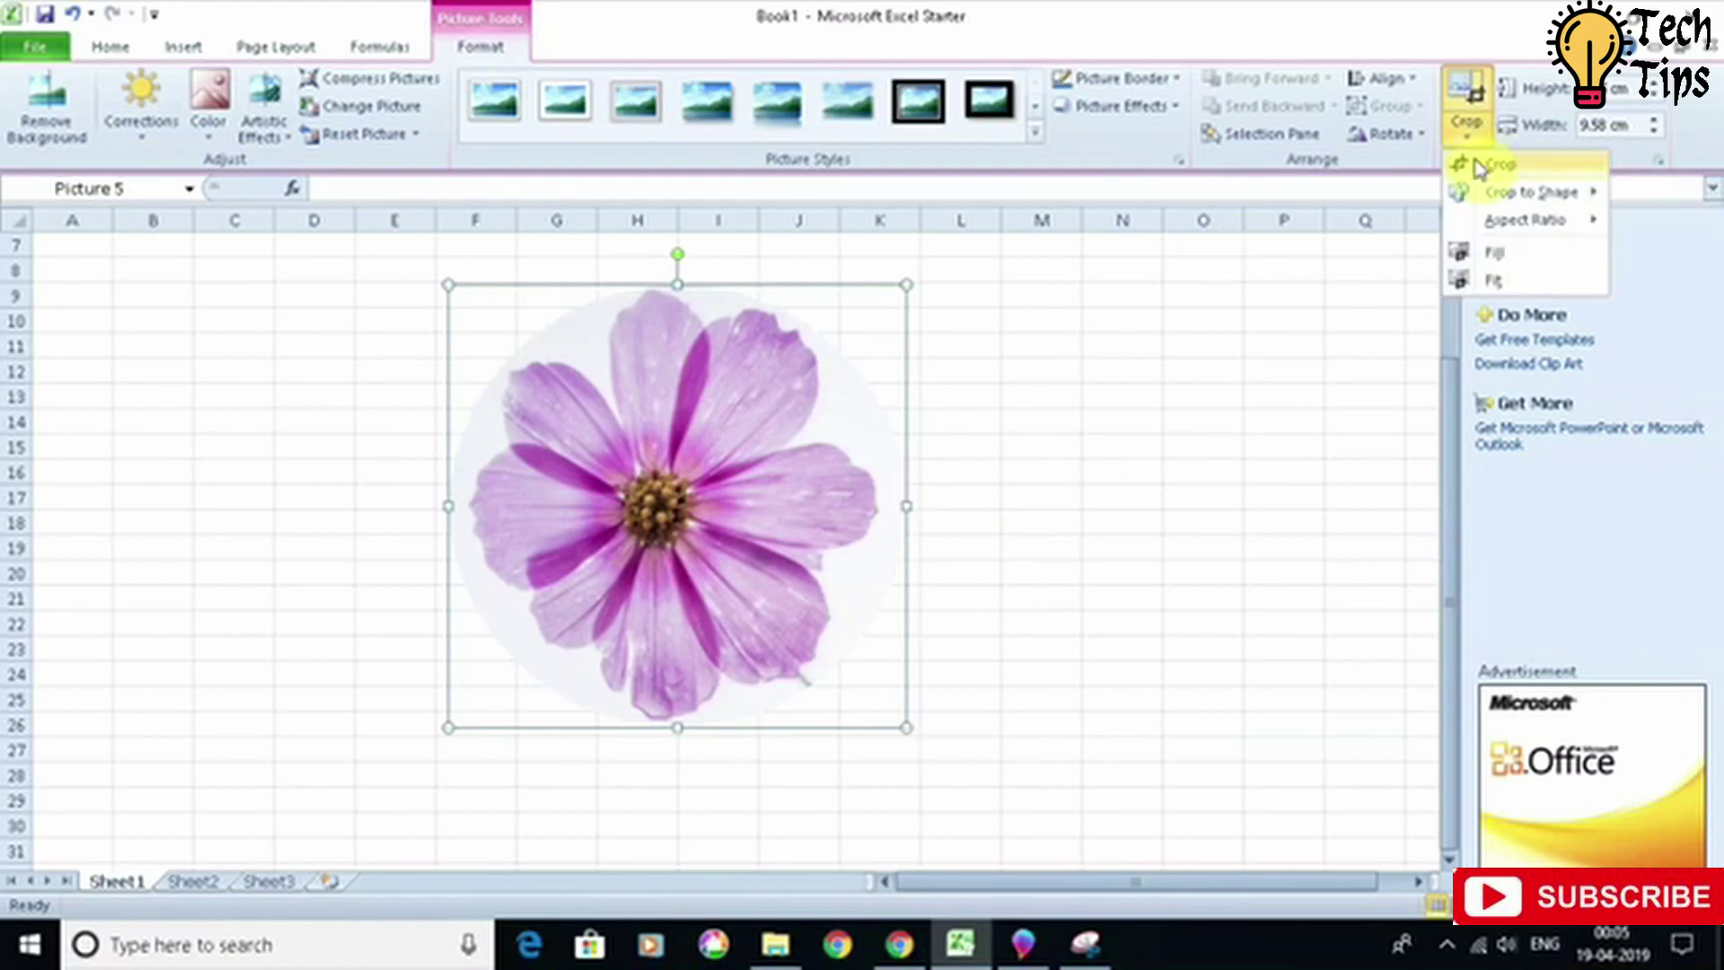
{"action": "mouse_move", "coordinate": [1492, 197]}
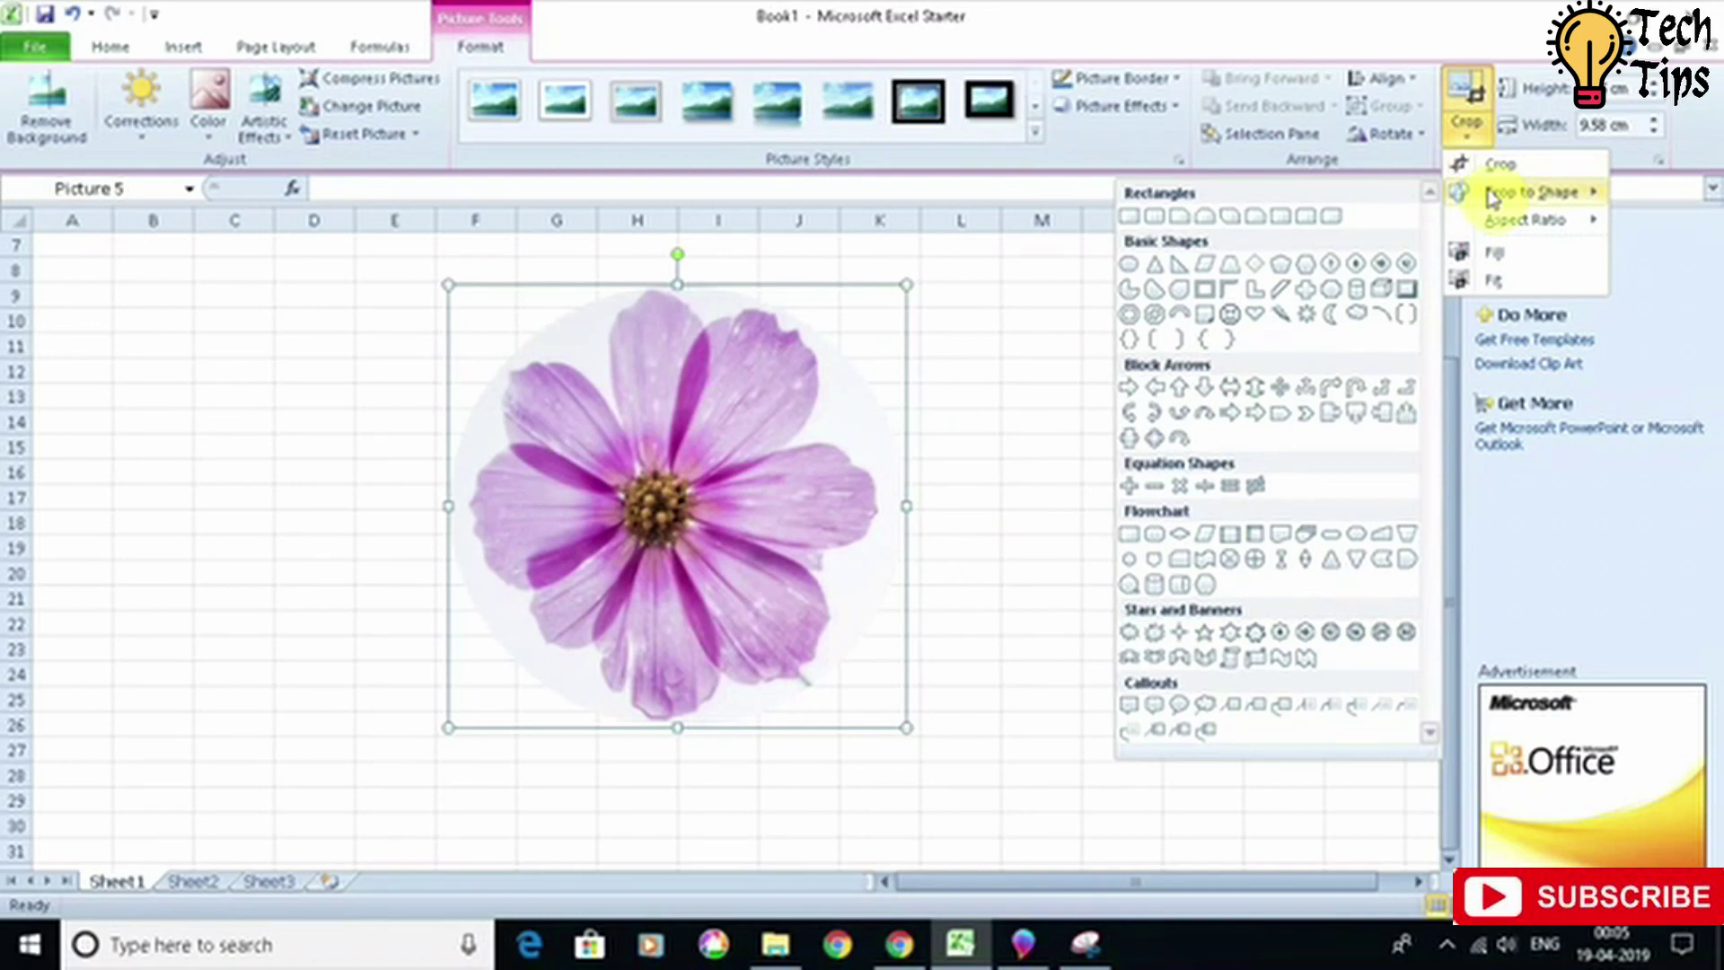
{"action": "left_click", "coordinate": [1308, 271]}
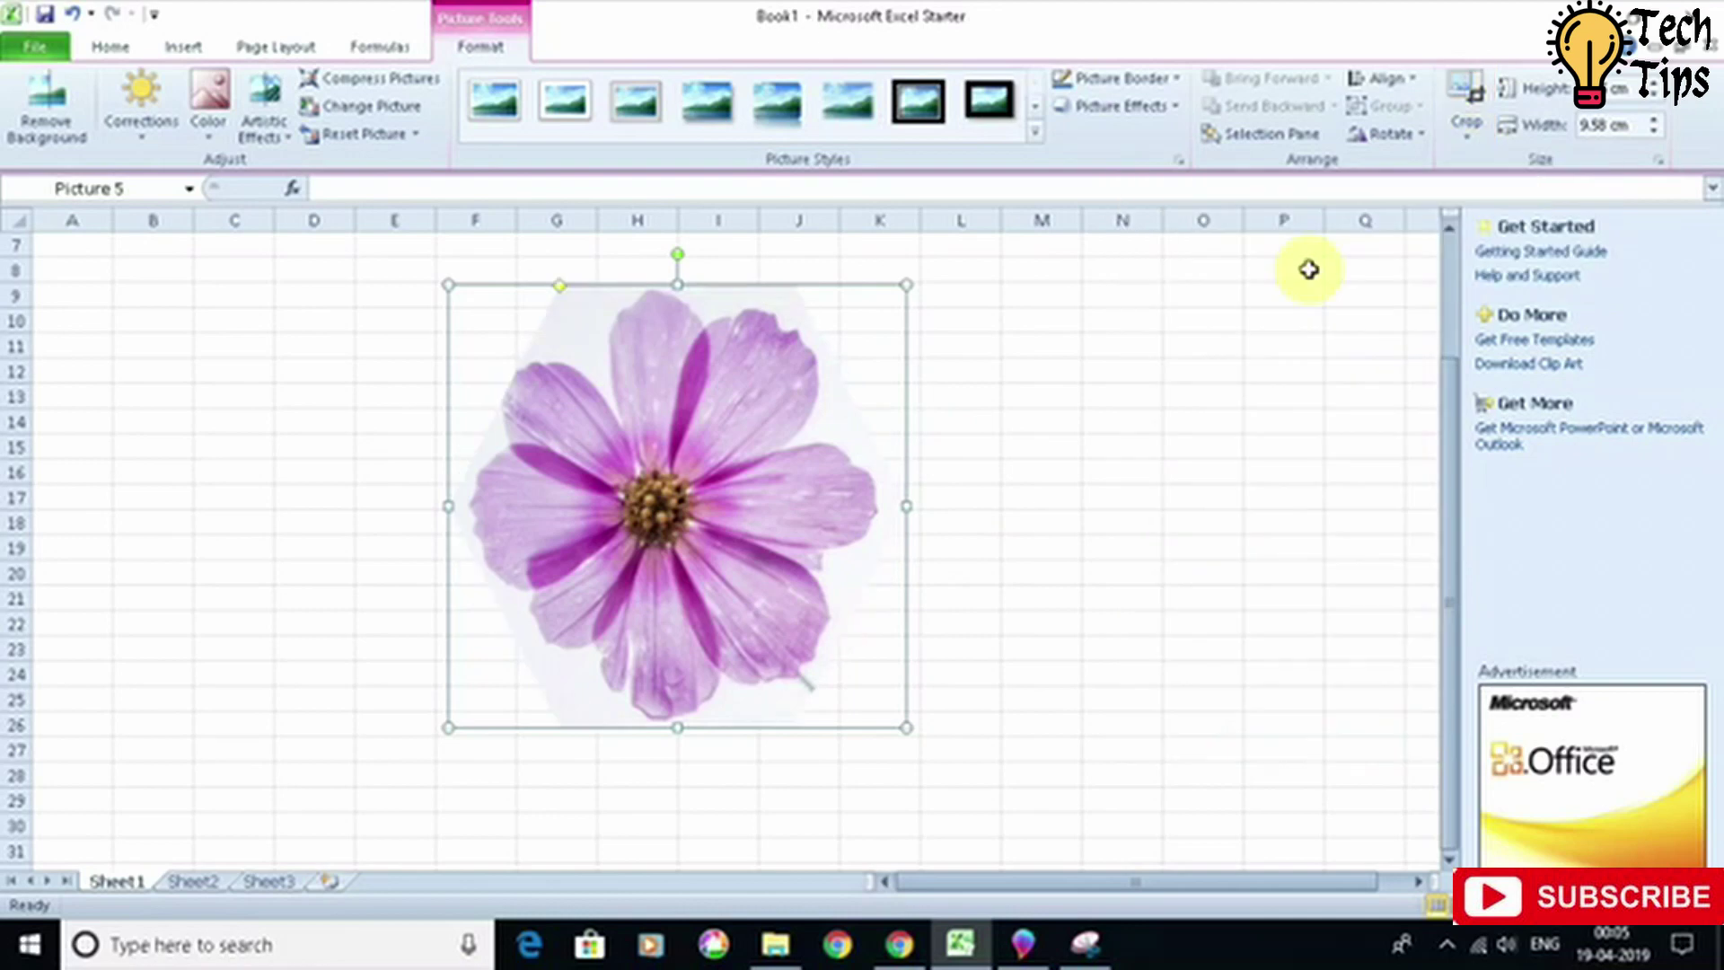
Step: Change the crop shape to the Up Arrow from Block Arrows
{"action": "left_click", "coordinate": [1468, 136]}
{"action": "mouse_move", "coordinate": [1464, 193]}
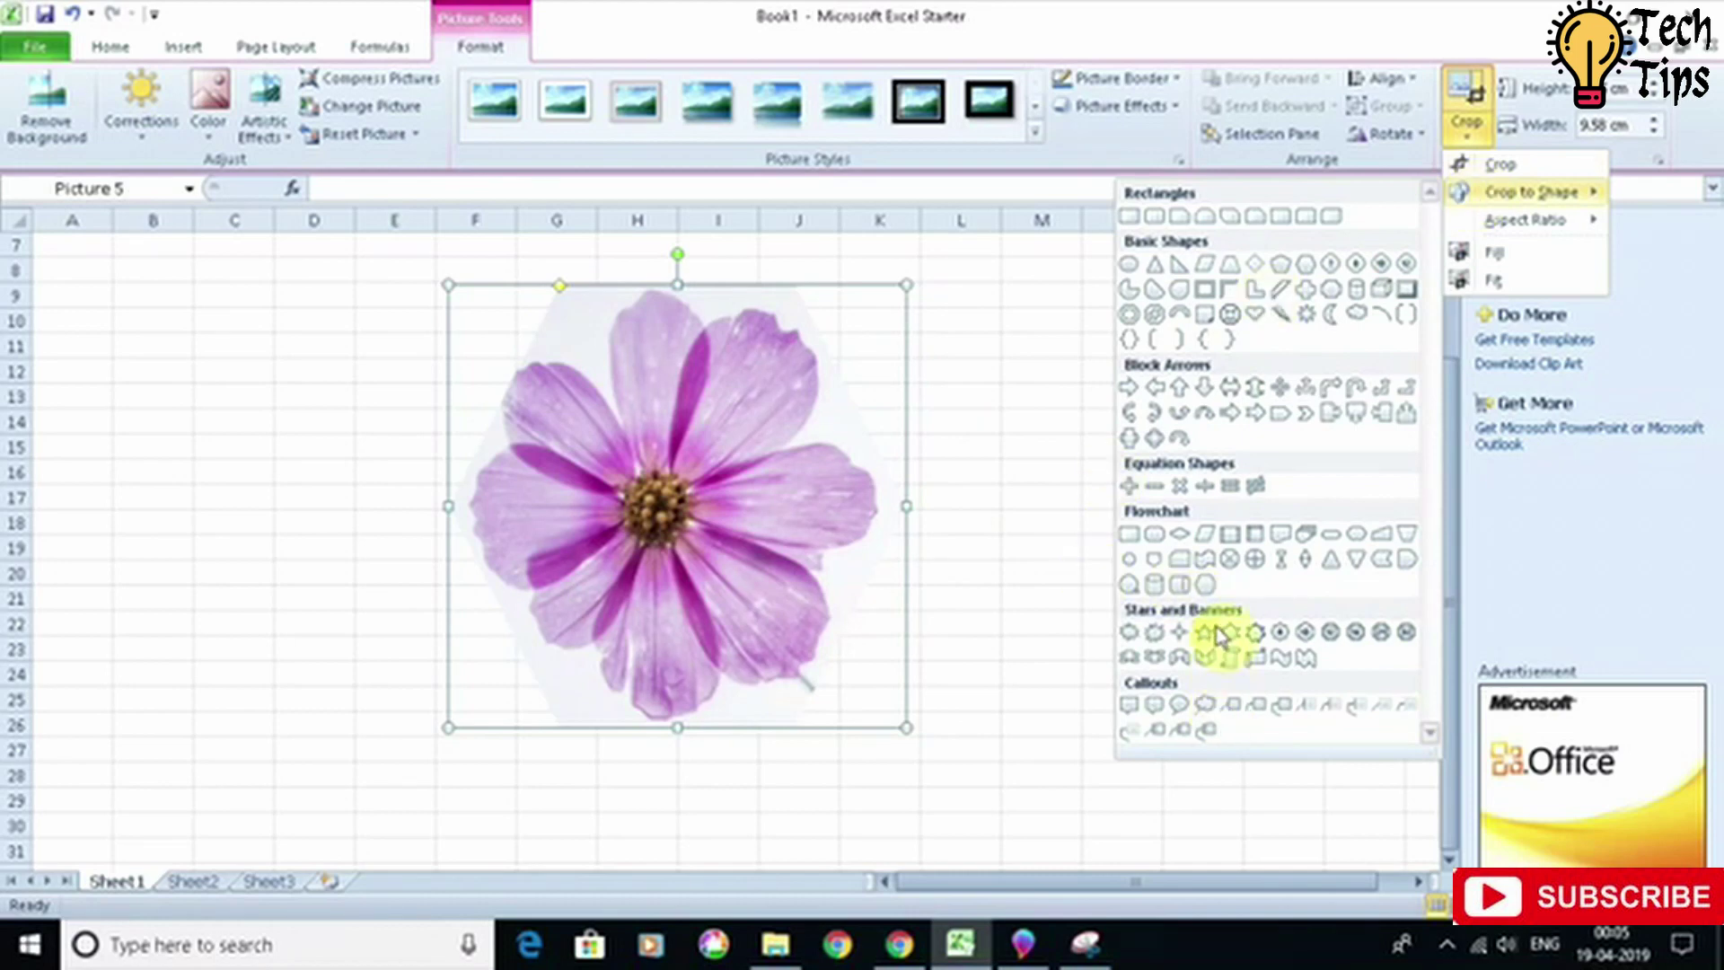
{"action": "left_click", "coordinate": [1179, 389]}
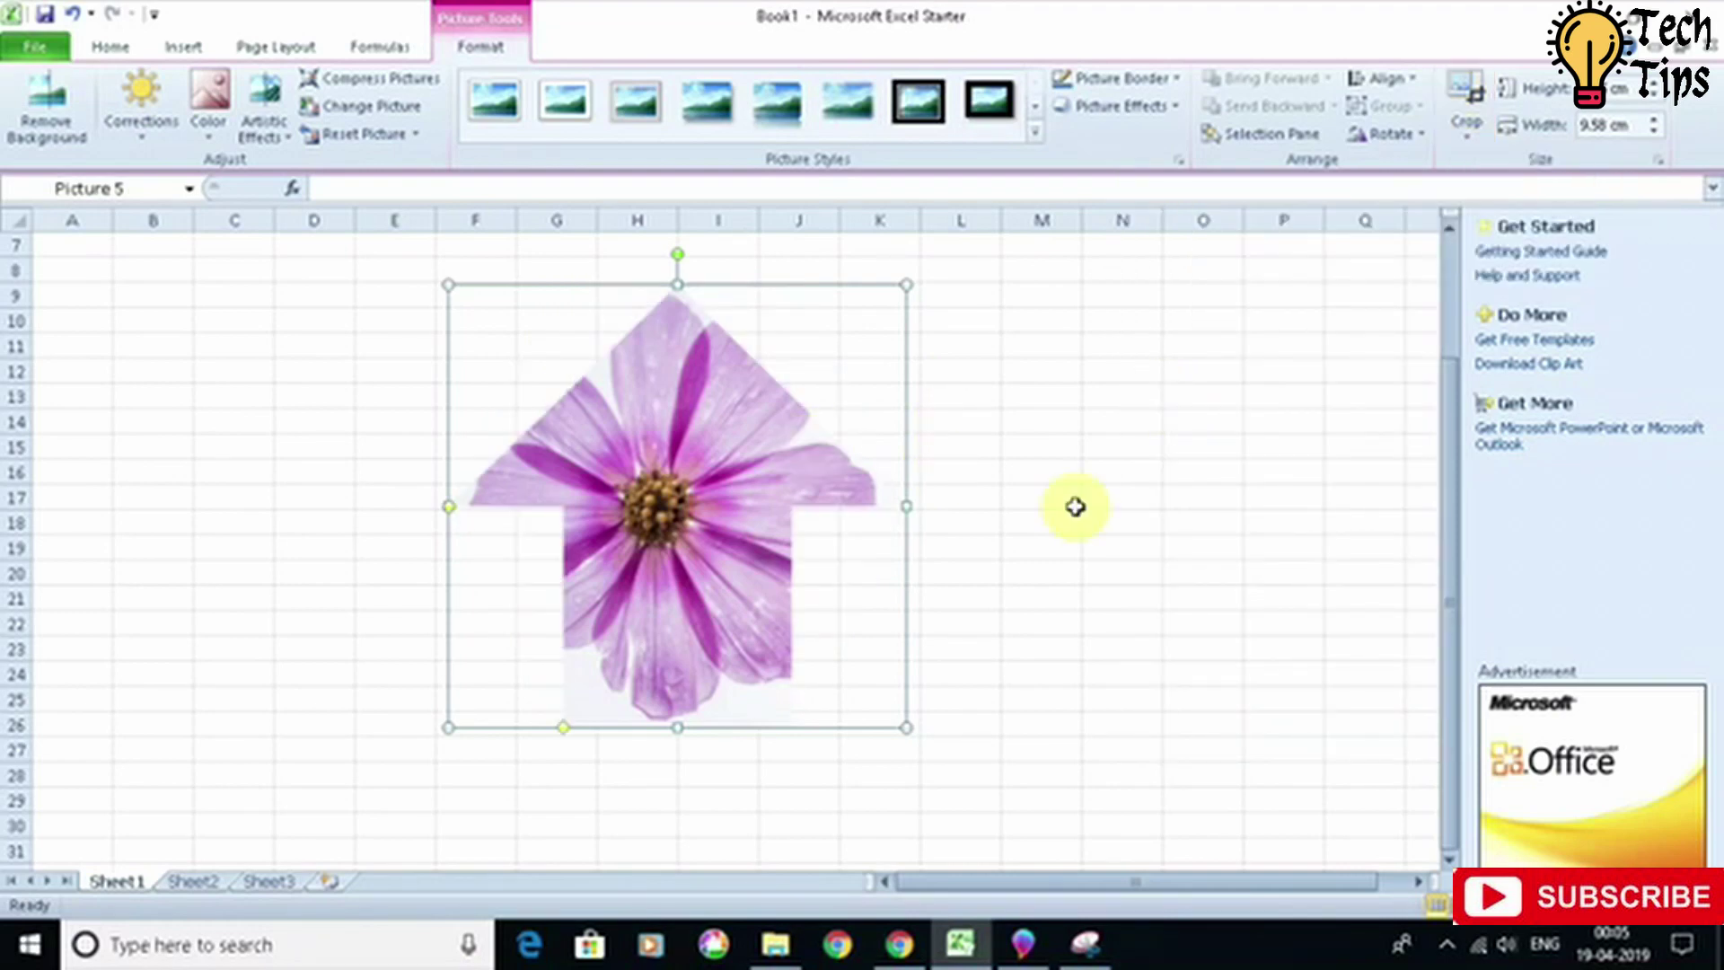
Step: Reselect the flower photo and crop it back to the Oval shape
{"action": "left_click", "coordinate": [1073, 500]}
{"action": "left_click", "coordinate": [674, 473]}
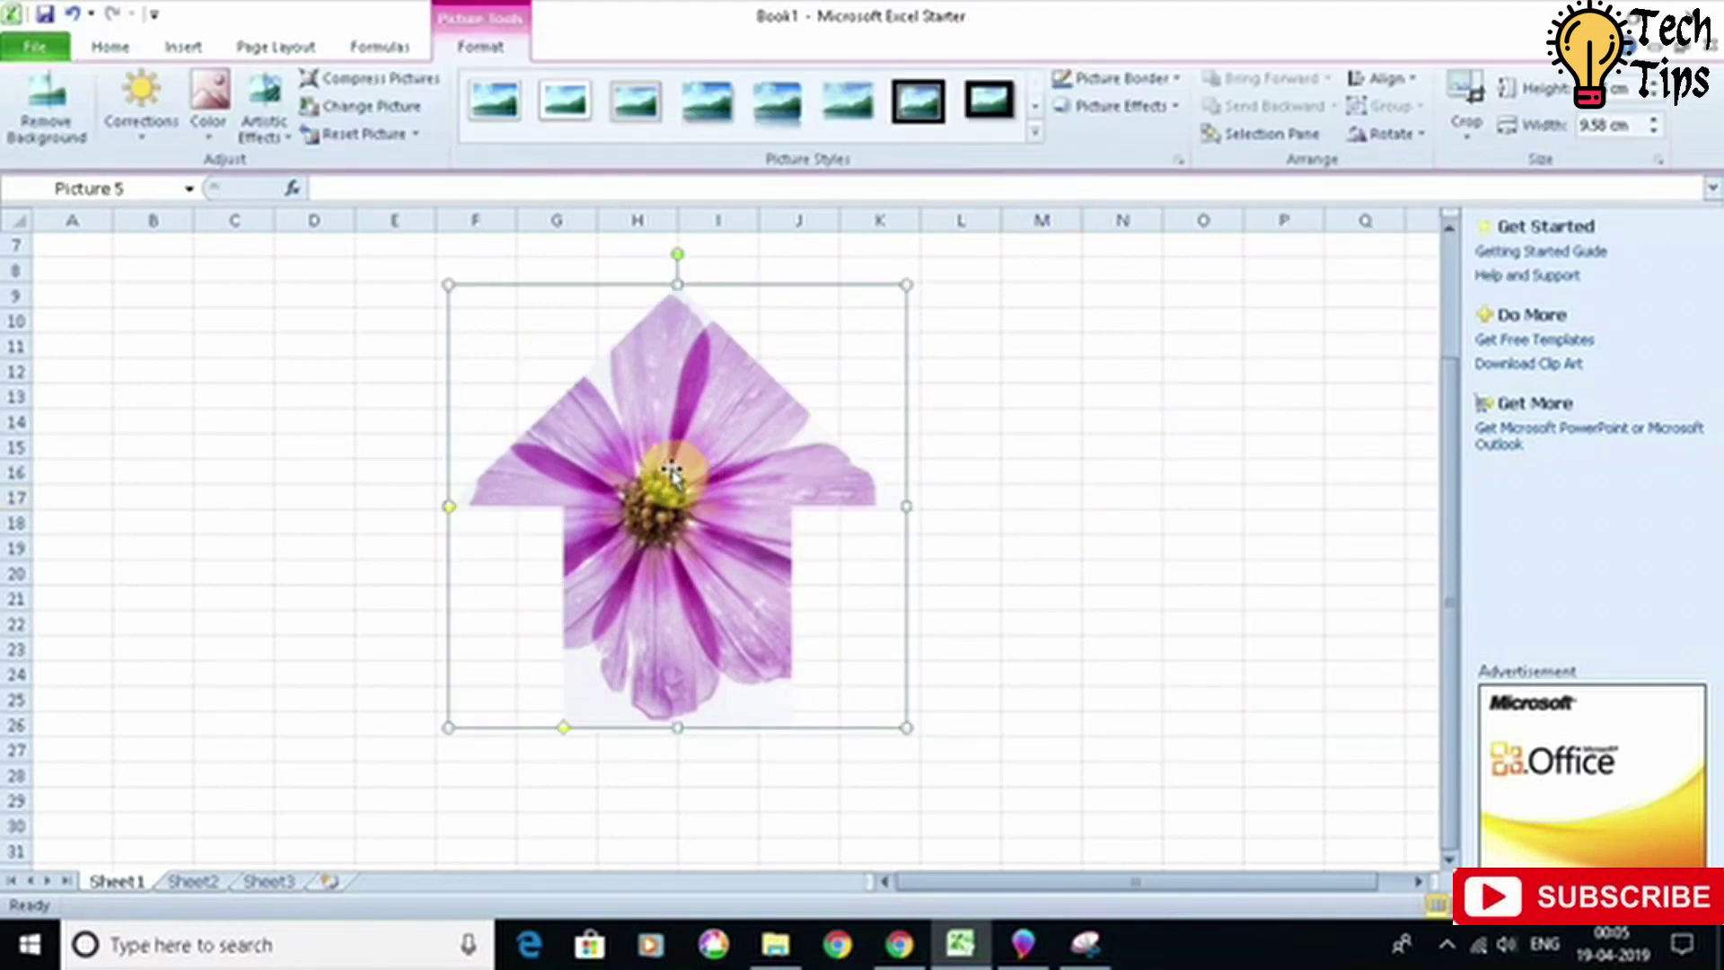
{"action": "right_click", "coordinate": [673, 473]}
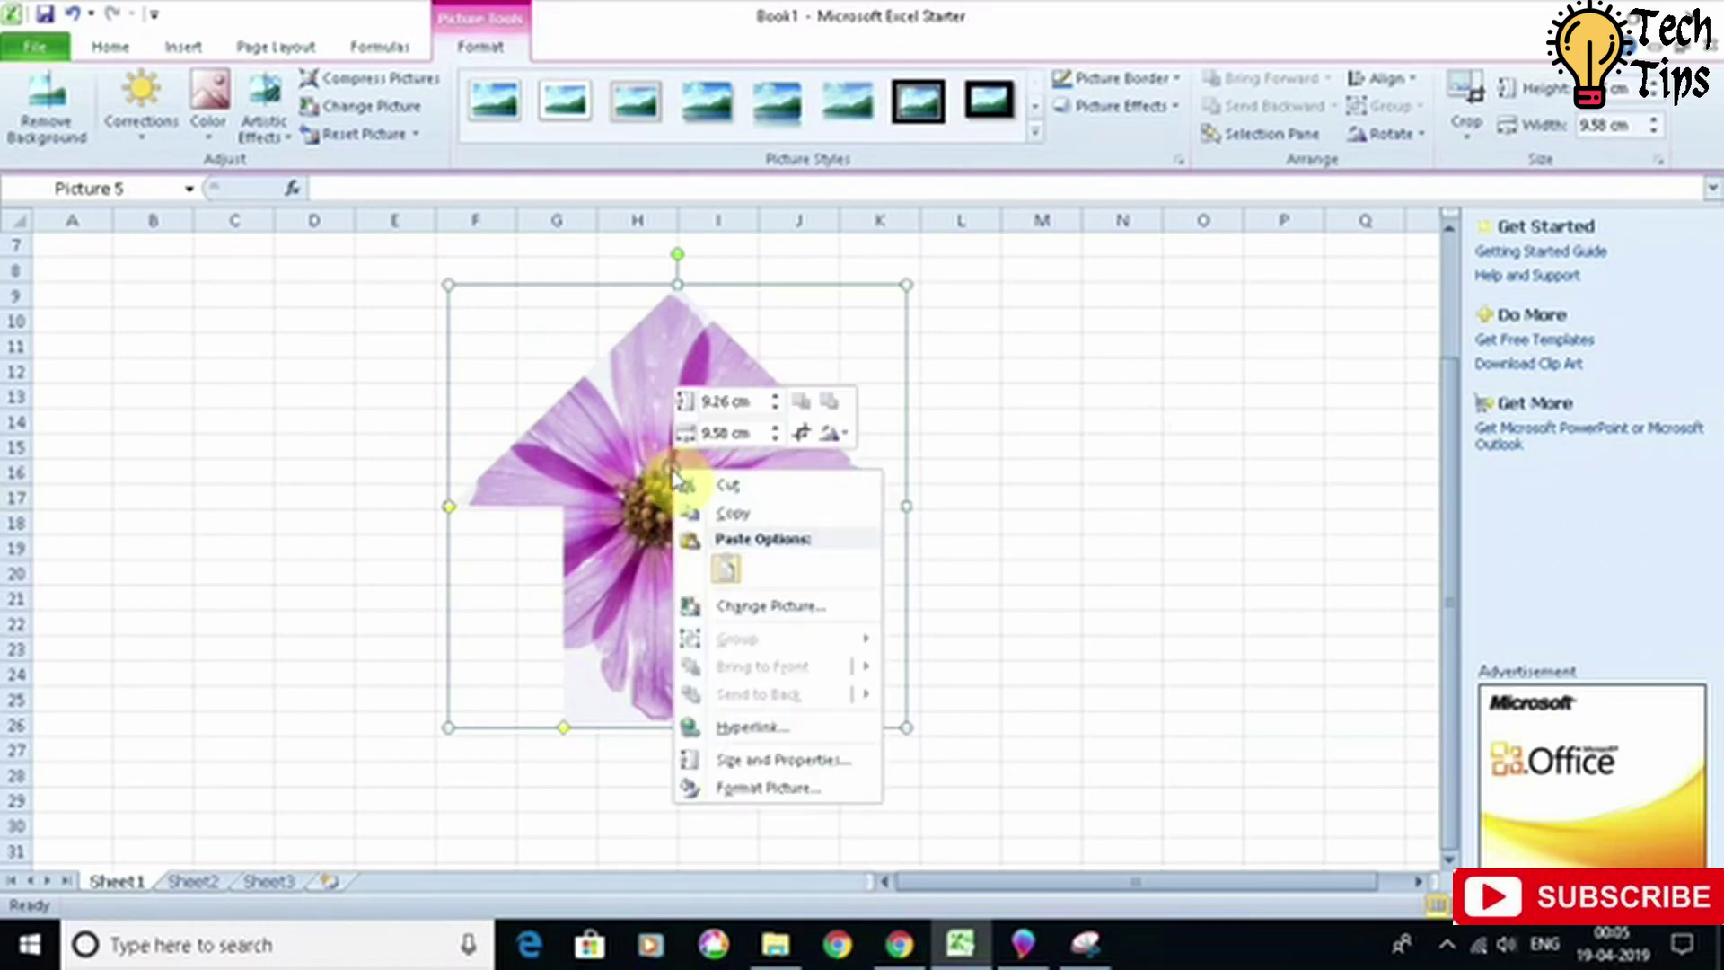
{"action": "left_click", "coordinate": [709, 515]}
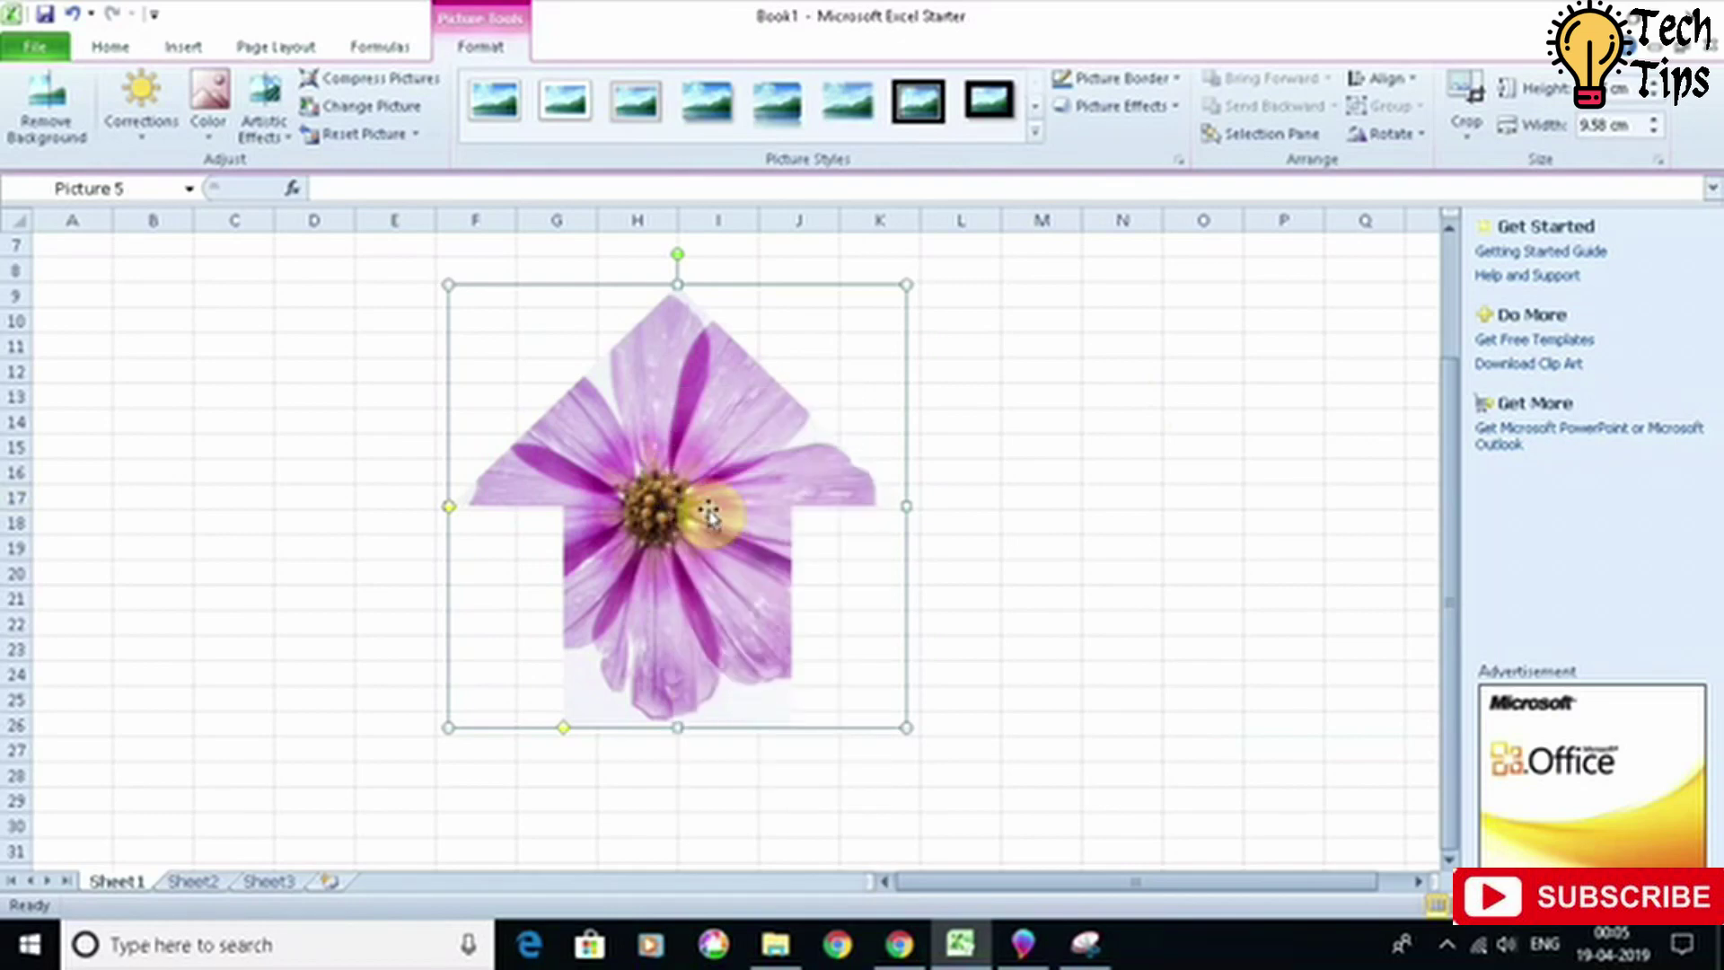
{"action": "left_click", "coordinate": [1465, 133]}
{"action": "mouse_move", "coordinate": [1476, 193]}
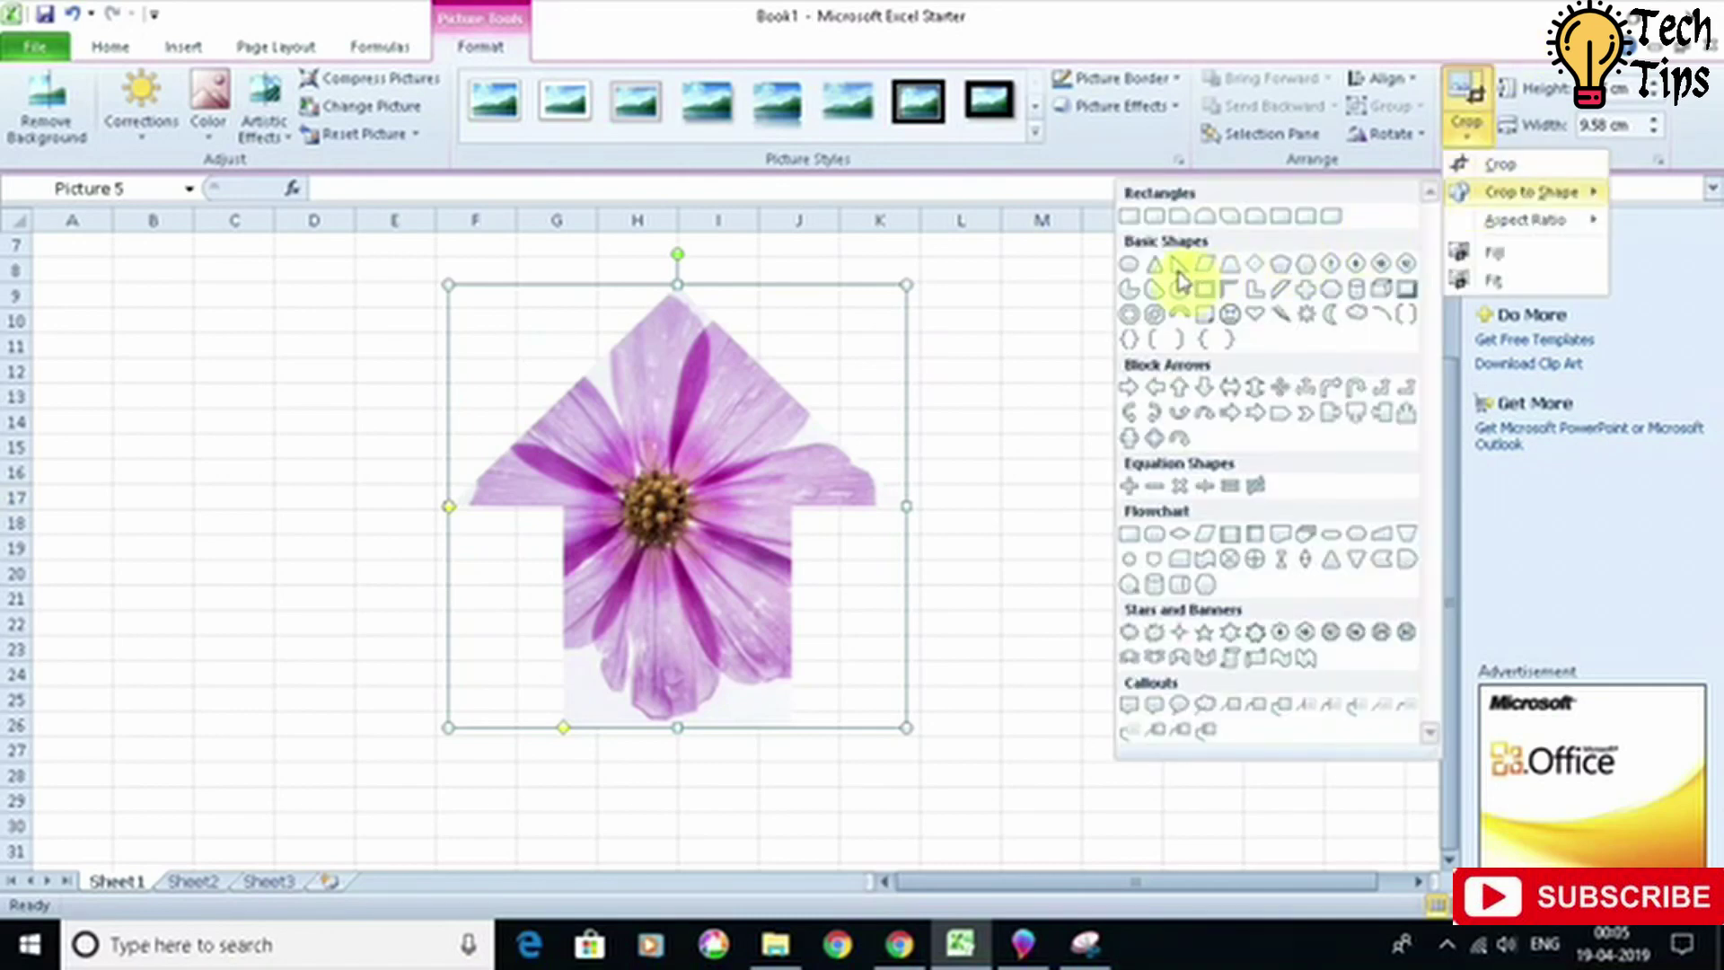
{"action": "left_click", "coordinate": [1137, 267]}
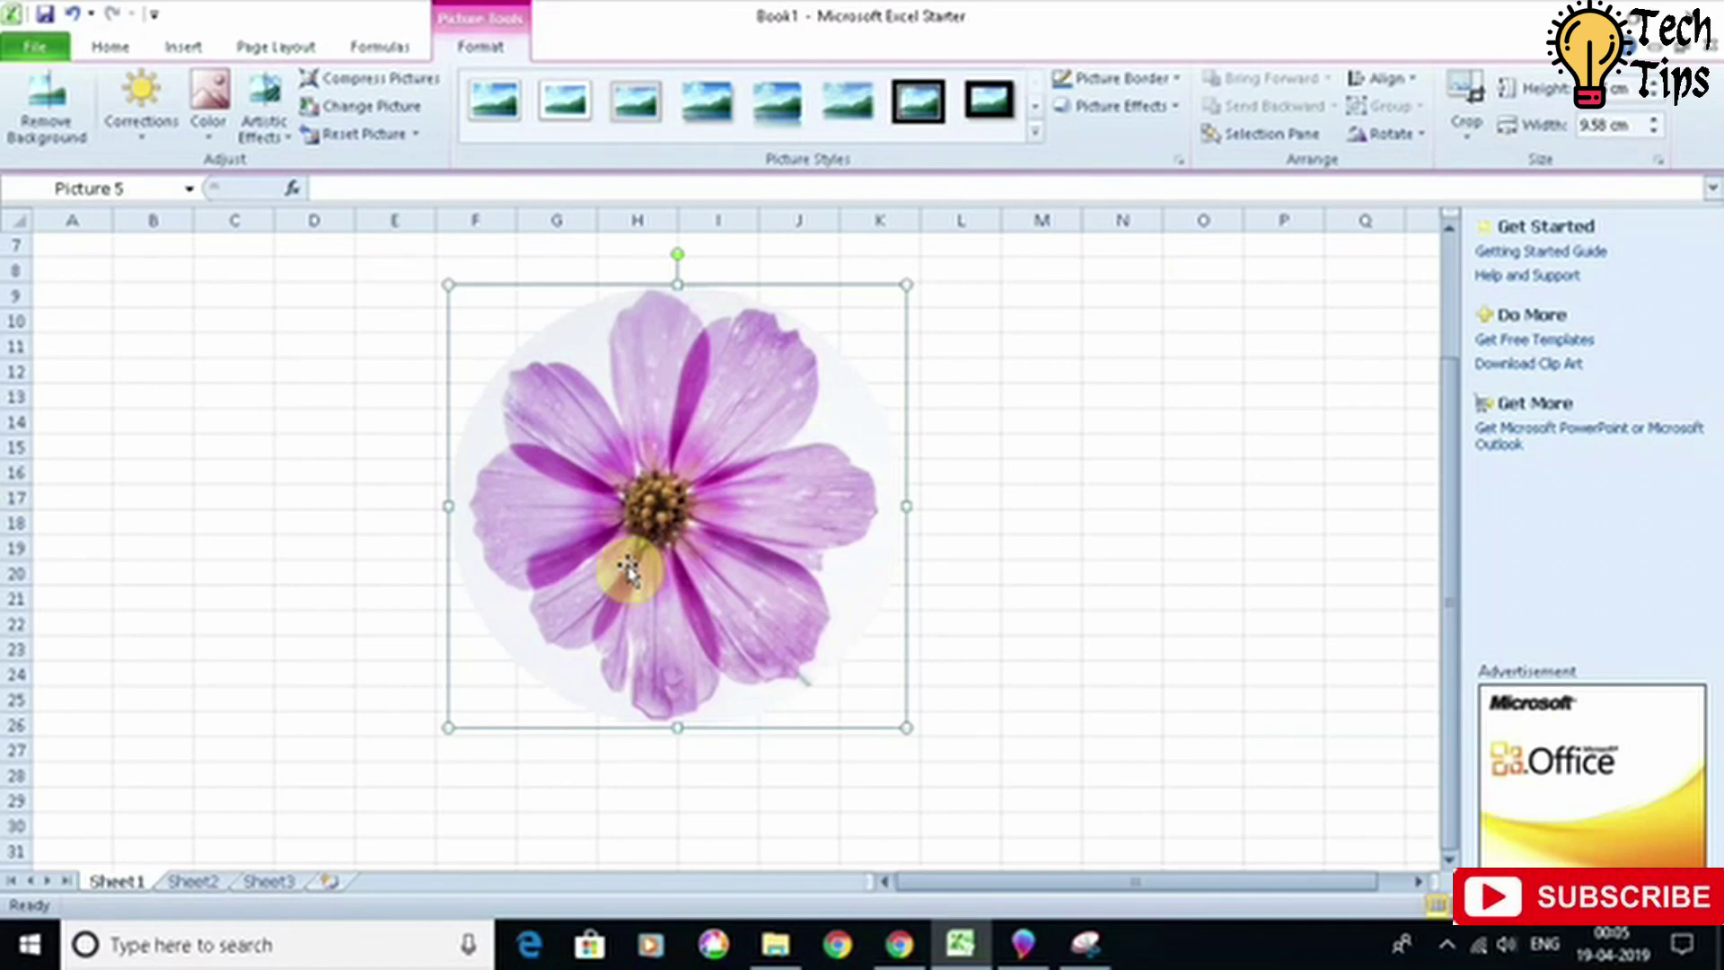
Step: Copy the circular flower picture and launch Paint 3D by searching 'paint'
{"action": "right_click", "coordinate": [629, 570]}
{"action": "left_click", "coordinate": [673, 606]}
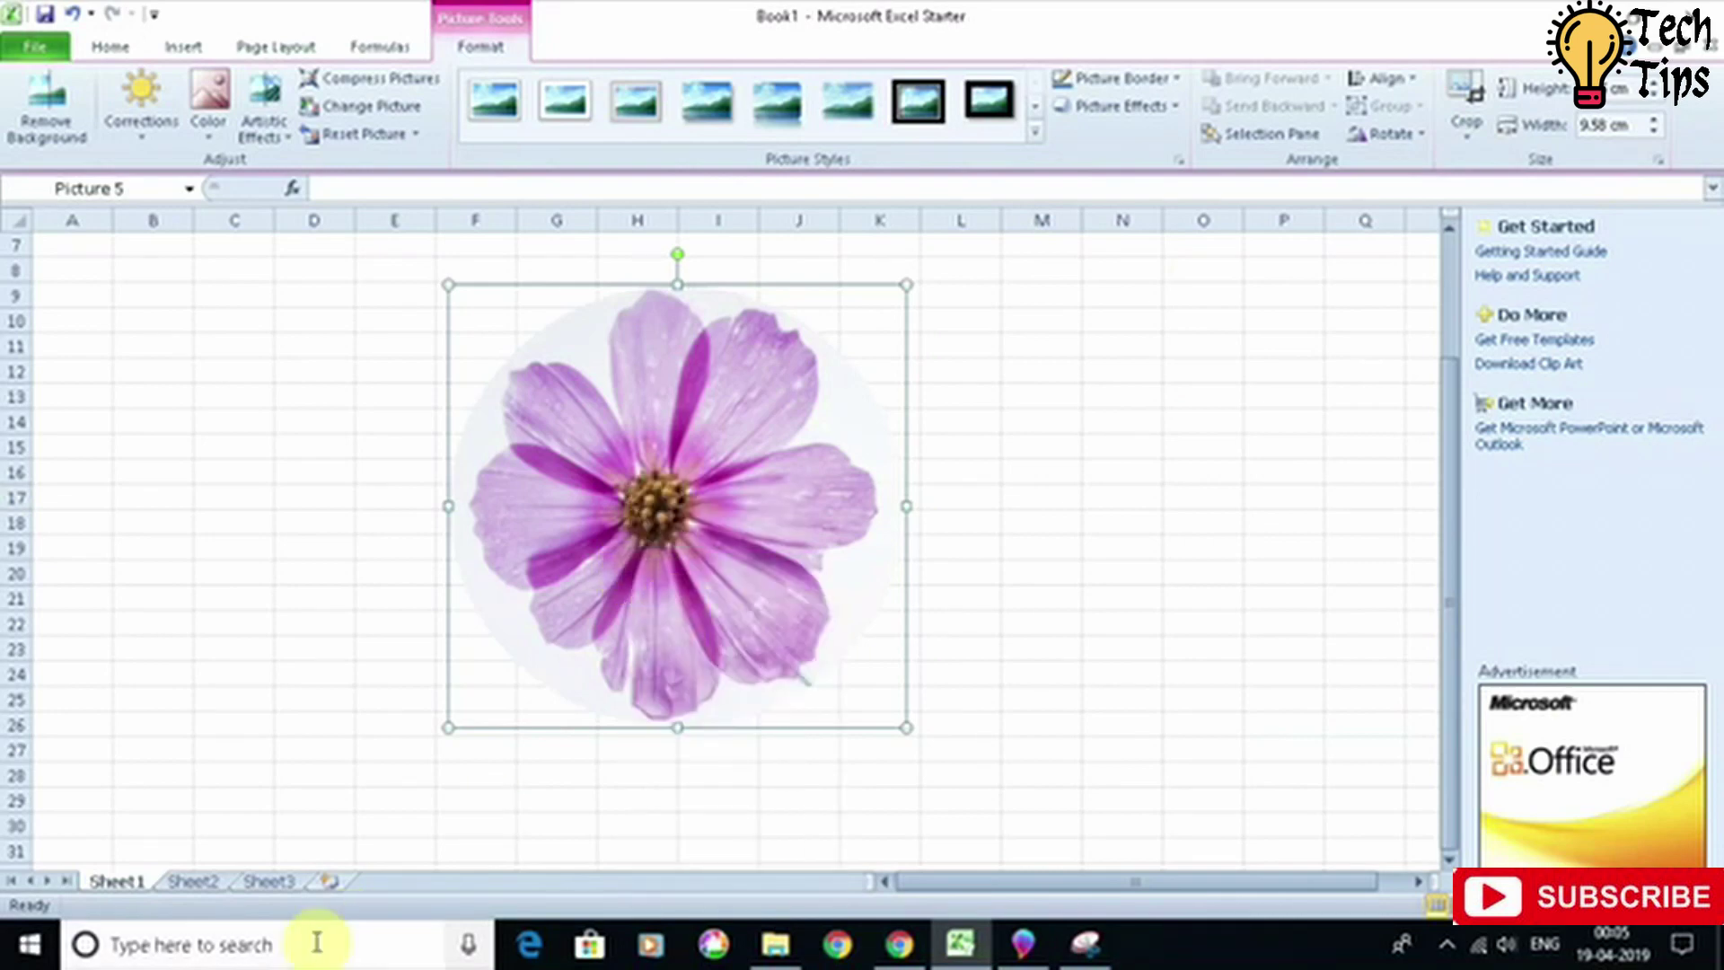
{"action": "left_click", "coordinate": [299, 947]}
{"action": "type", "text": "paint"}
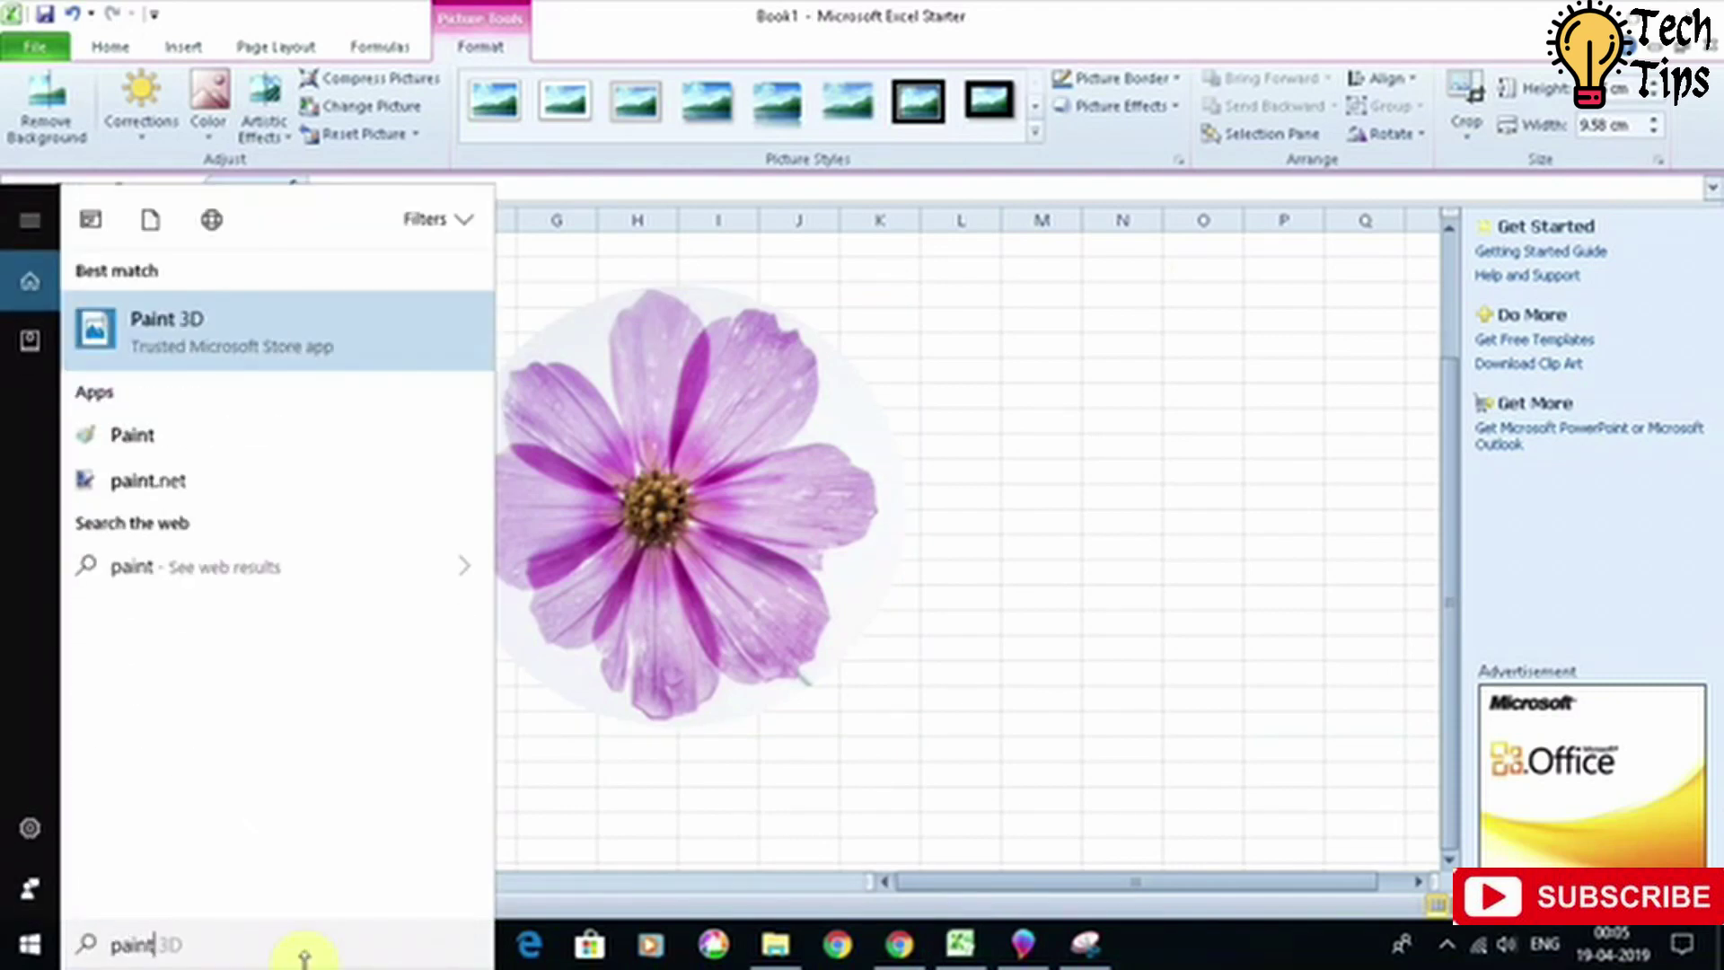
{"action": "left_click", "coordinate": [224, 334]}
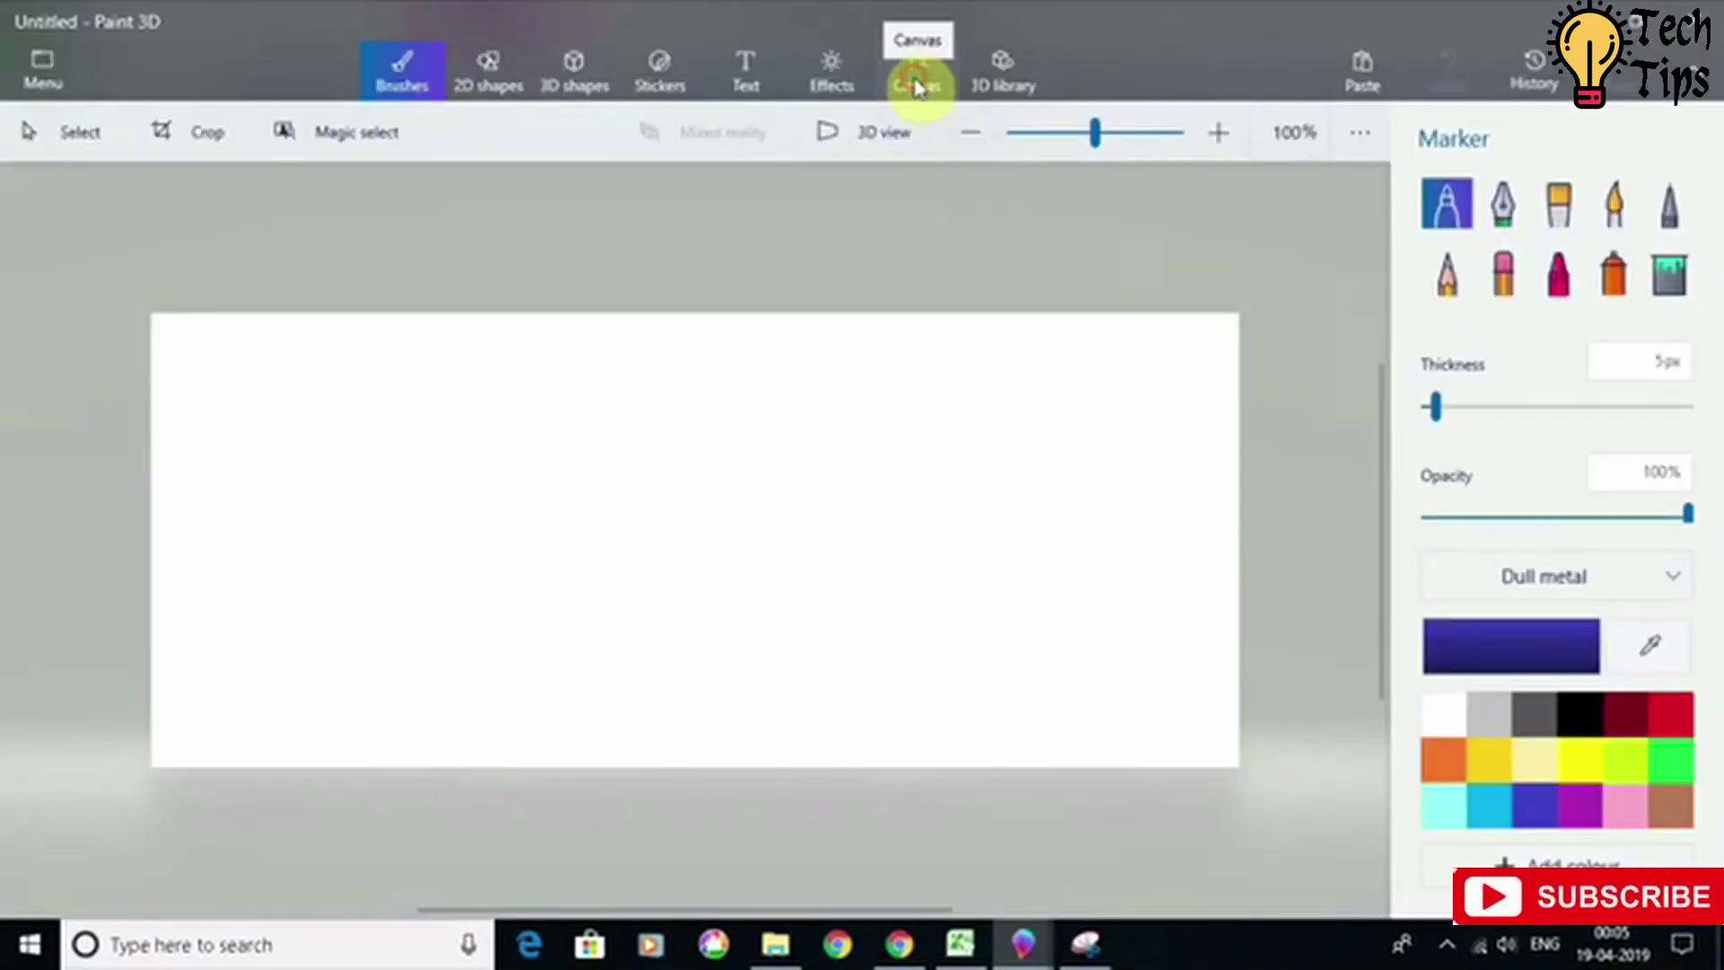
Step: Turn on Transparent canvas, then paste and place the circular flower on it
{"action": "left_click", "coordinate": [914, 79]}
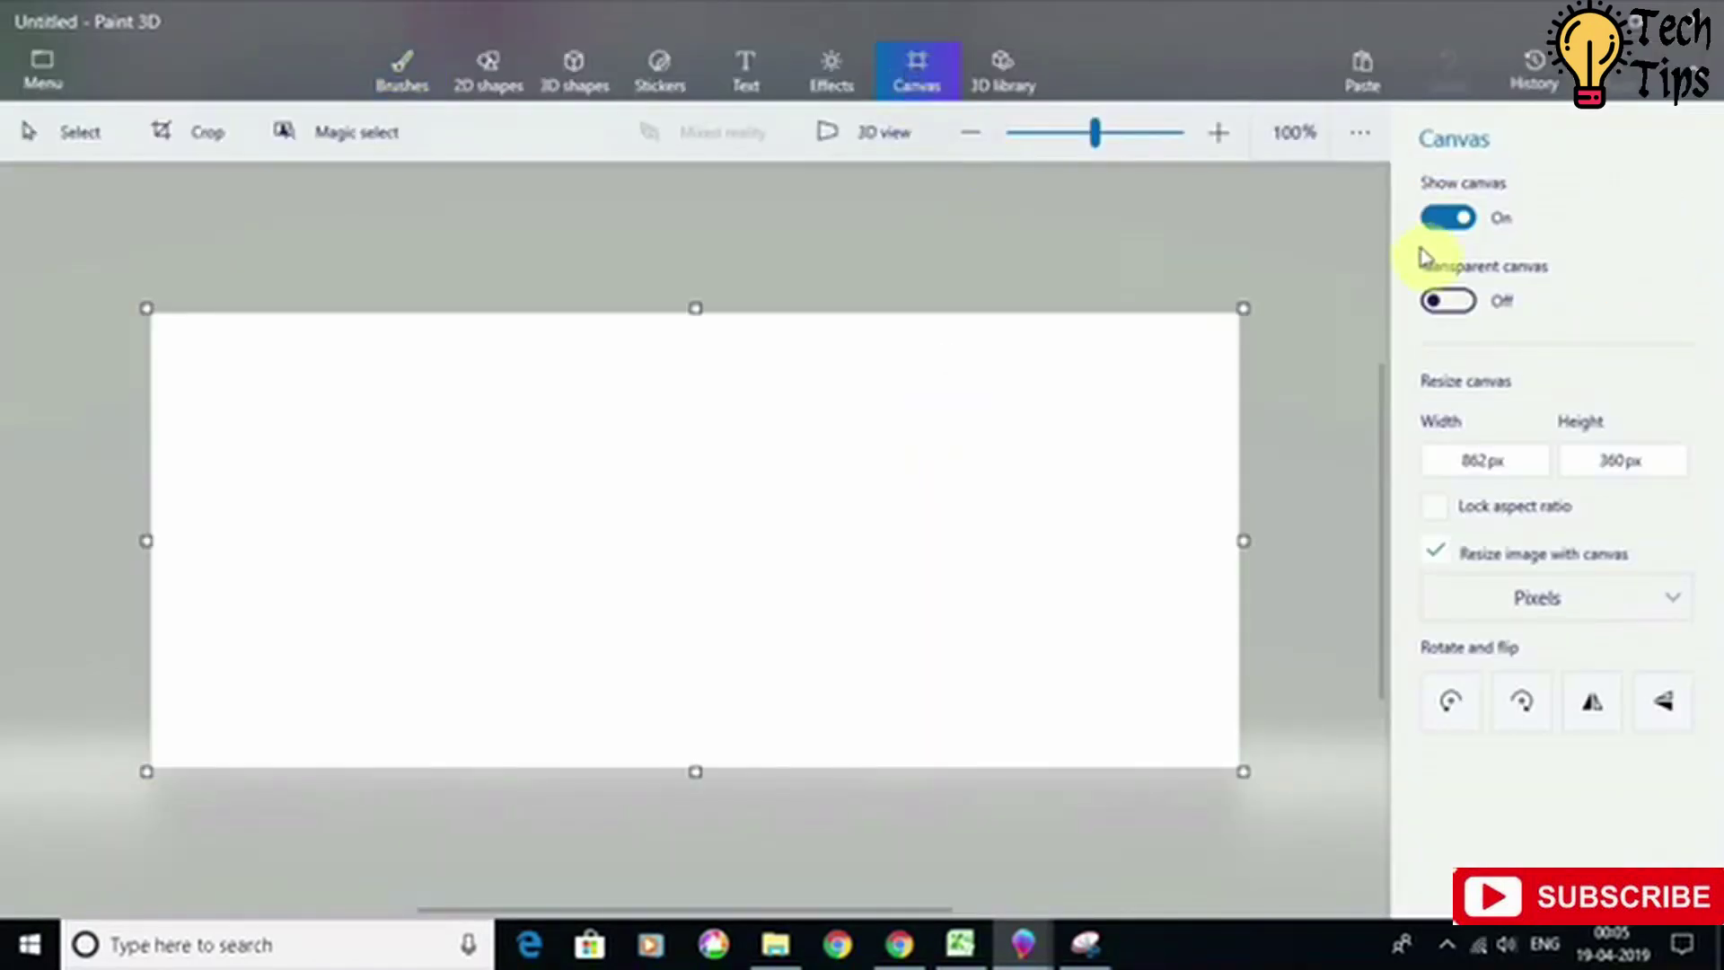
{"action": "left_click", "coordinate": [1446, 300]}
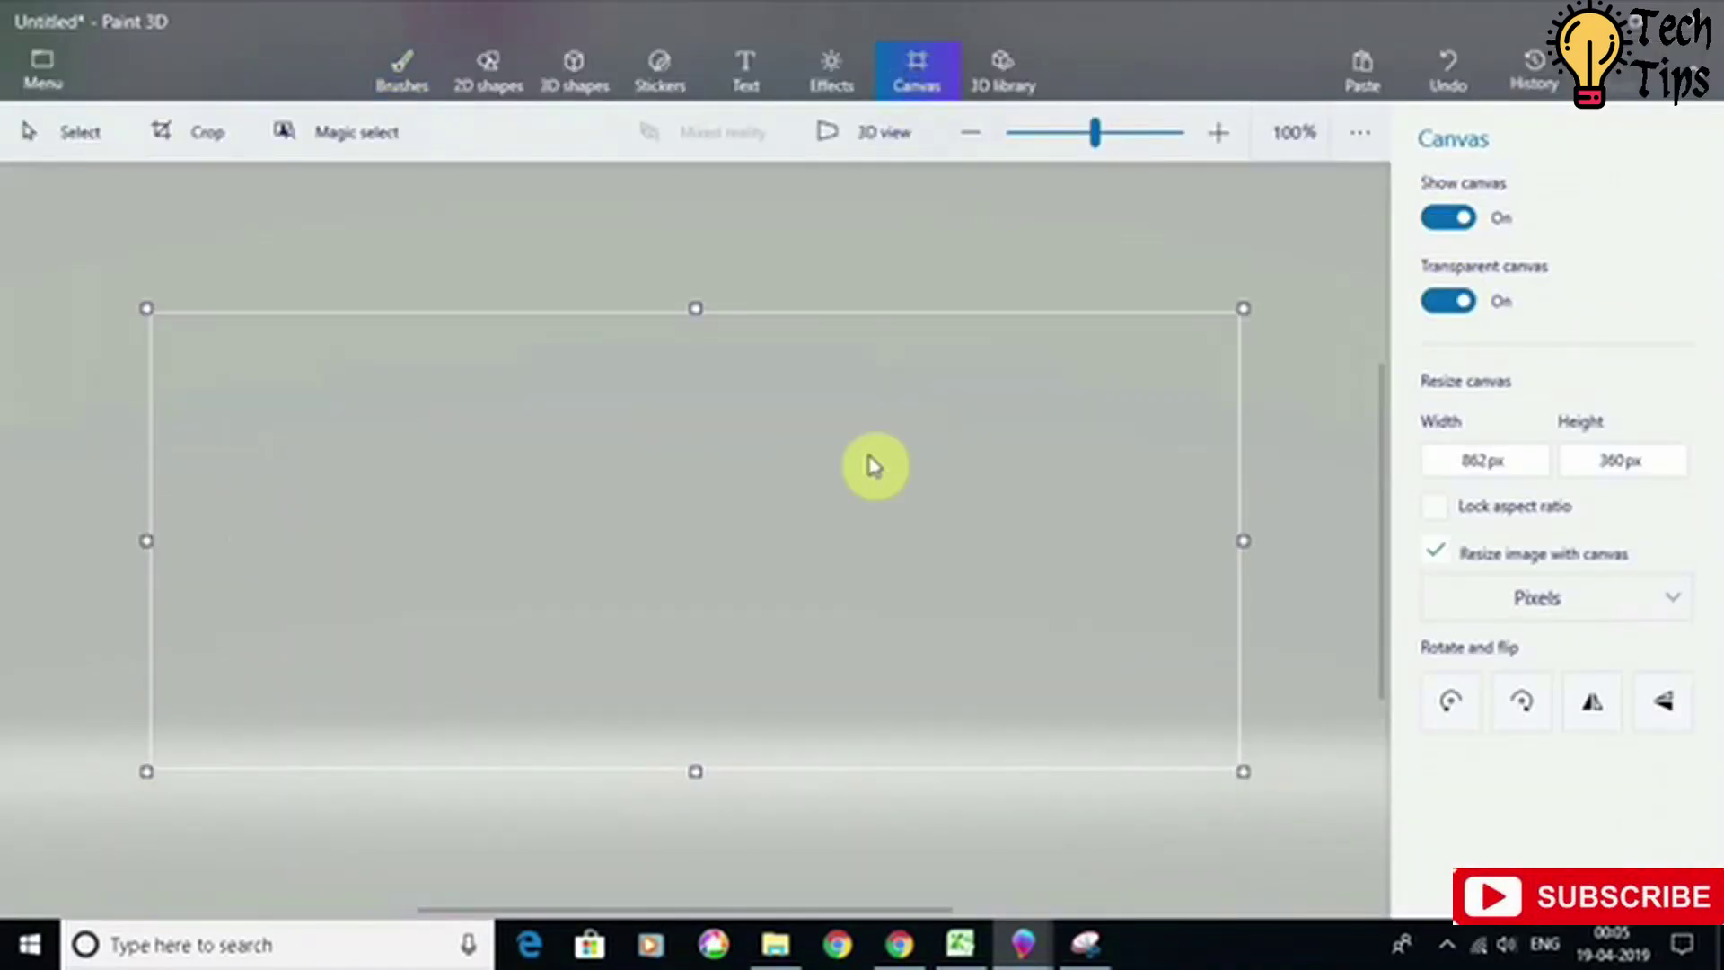
{"action": "key", "text": "ctrl+v"}
{"action": "left_click", "coordinate": [1116, 460]}
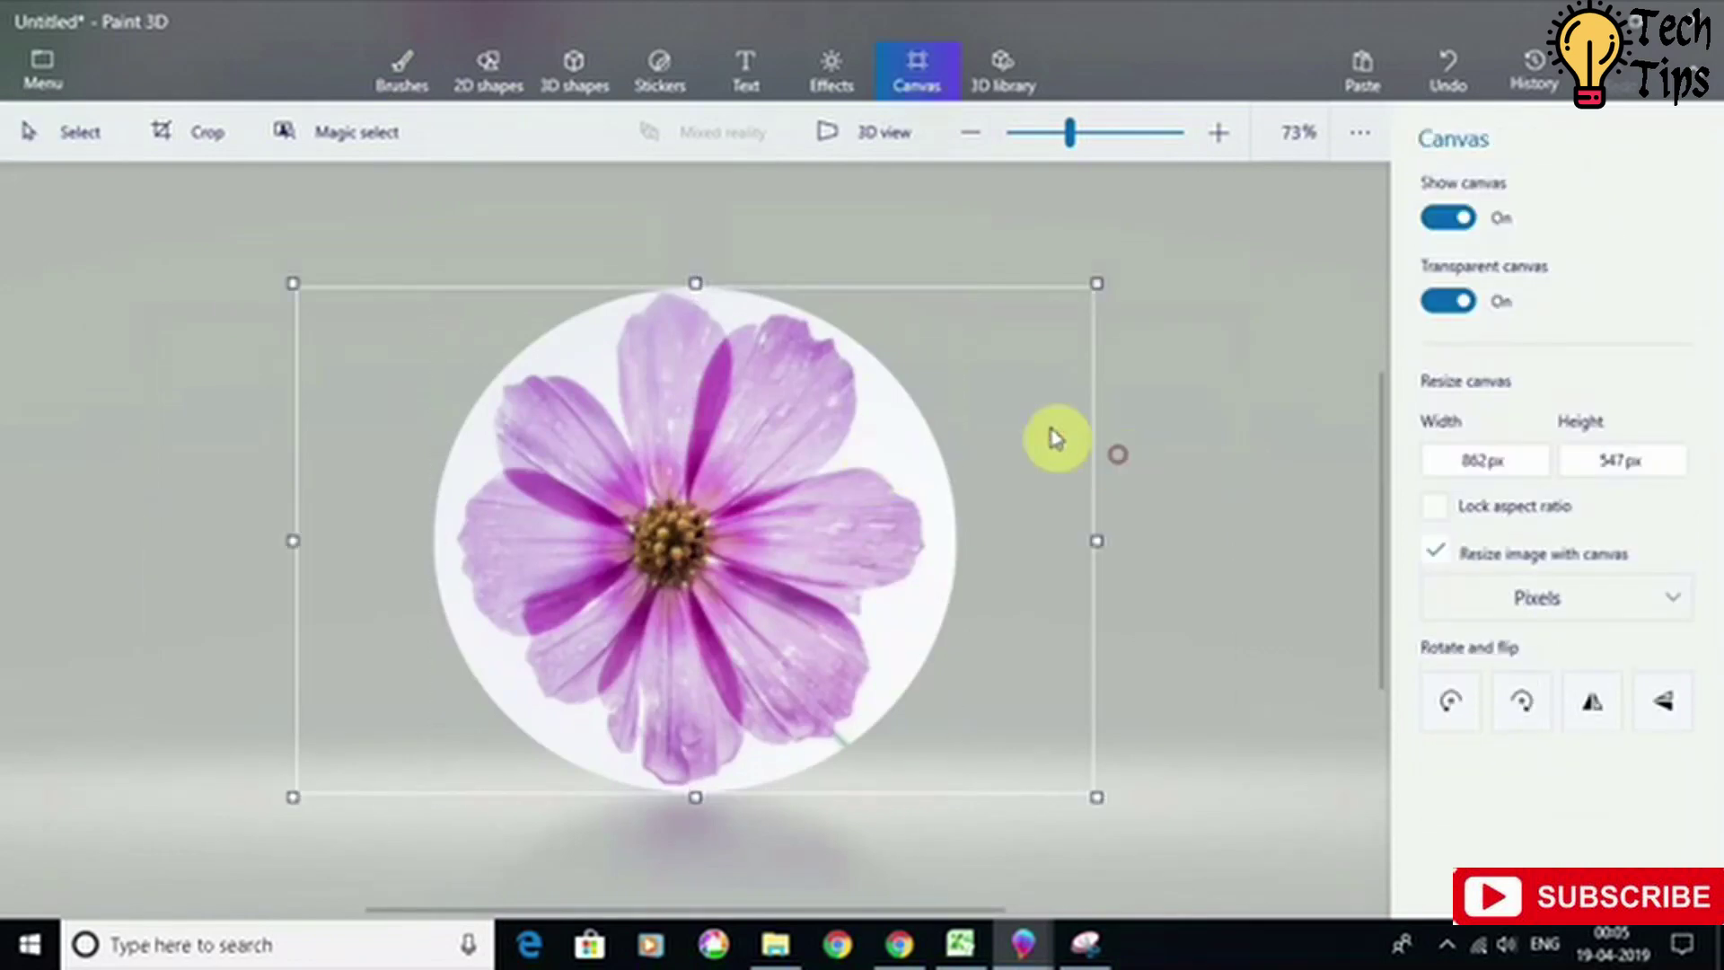